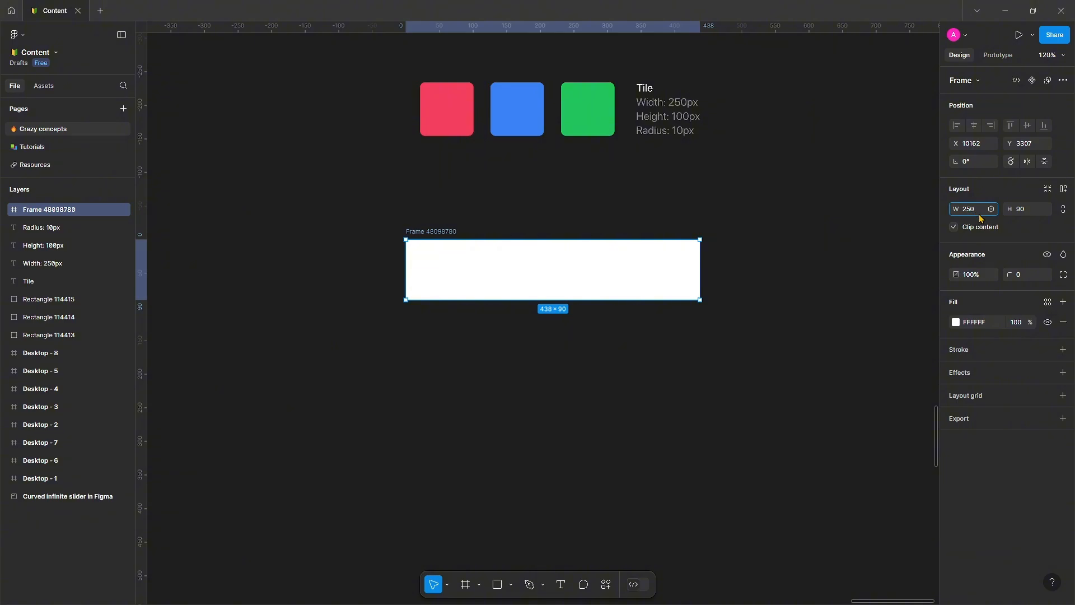
# Set the frame's height to 100 and its corner radius to 10.
pyautogui.click(1027, 216)
pyautogui.write('100')
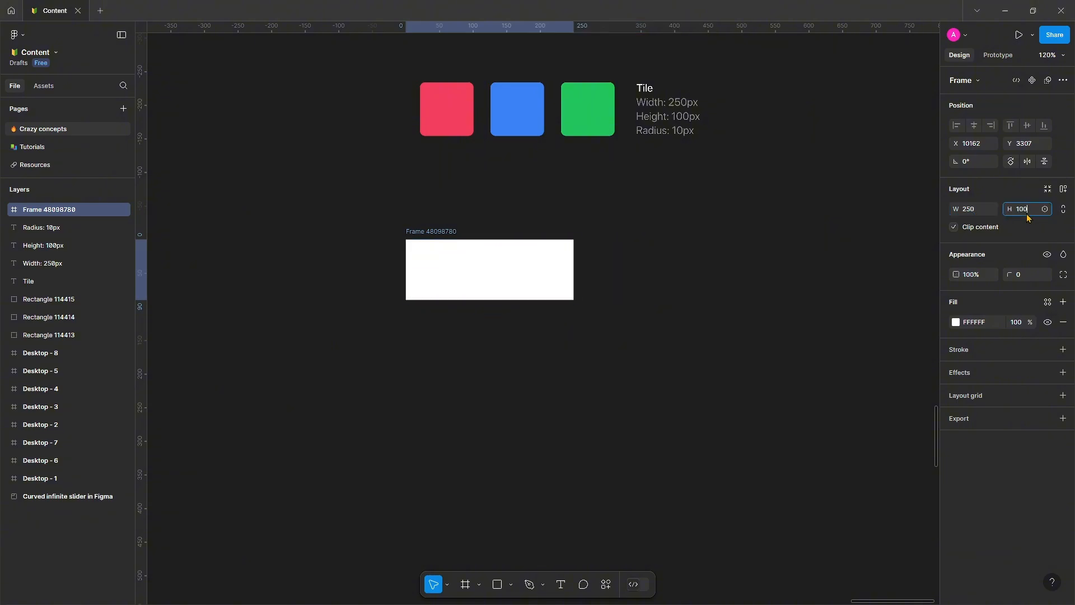
pyautogui.press('Return')
pyautogui.click(1017, 275)
pyautogui.write('10')
pyautogui.press('Return')
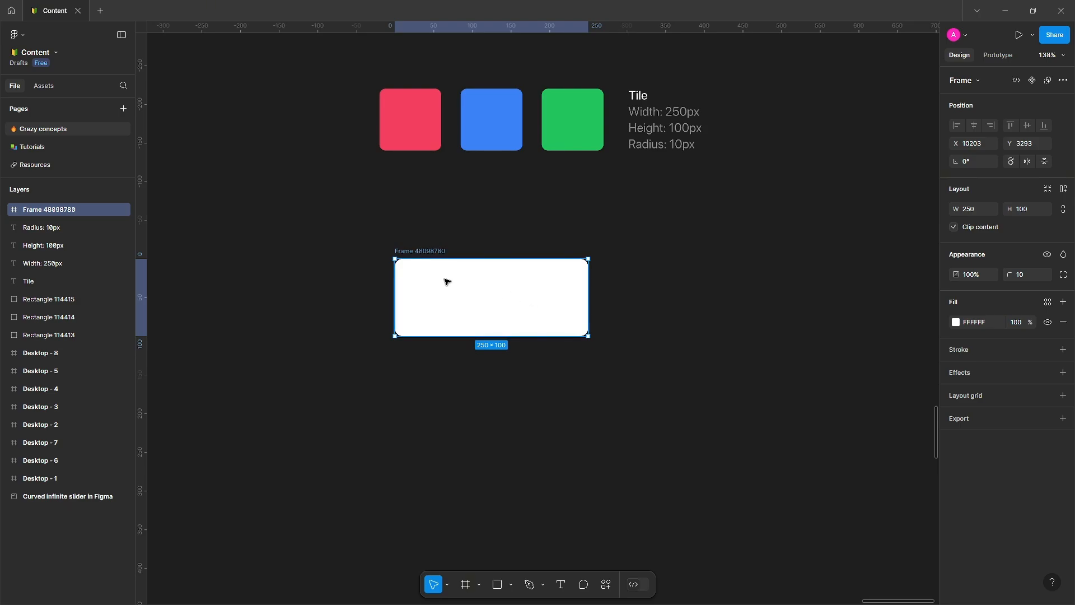
# Fill the frame with the red tile's colour using the eyedropper.
pyautogui.press('i')
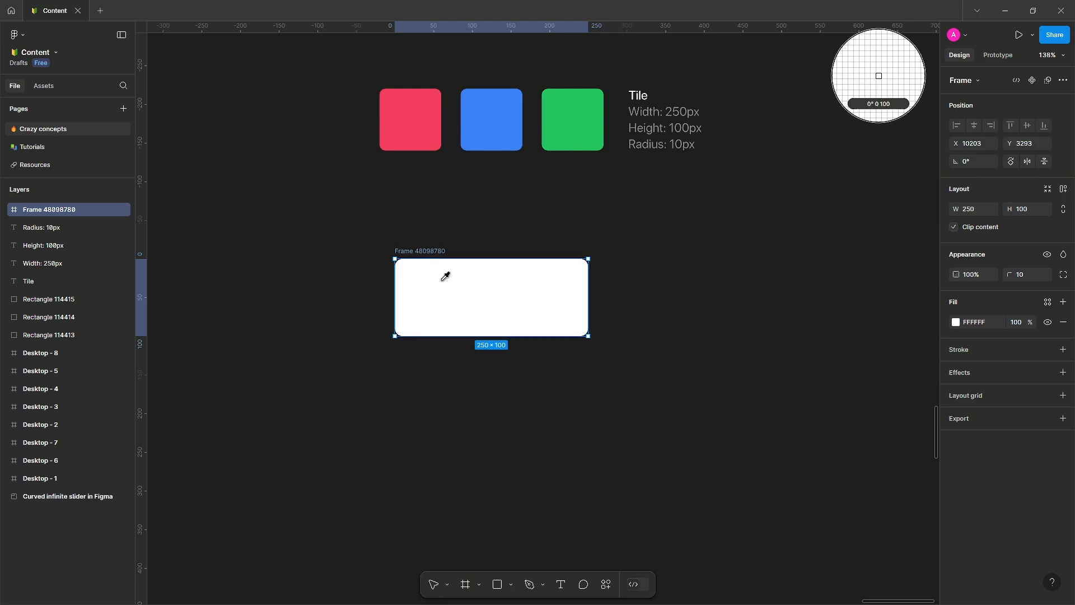
pyautogui.click(419, 132)
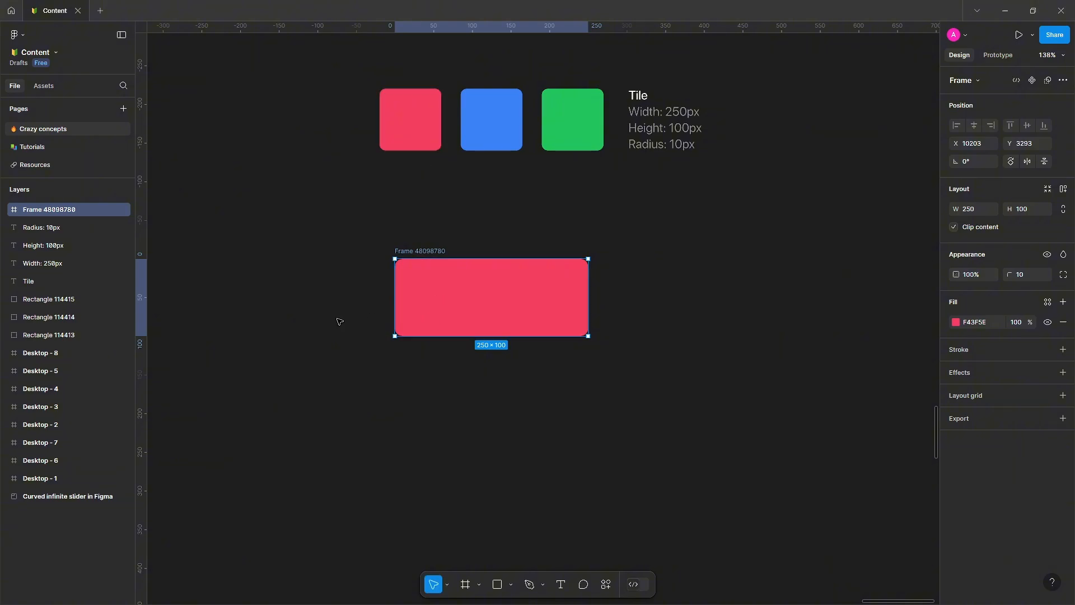
pyautogui.click(528, 240)
# Add a text layer reading "Lorem ipsum" inside the frame.
pyautogui.scroll(2, 529, 238)
pyautogui.scroll(1, 528, 238)
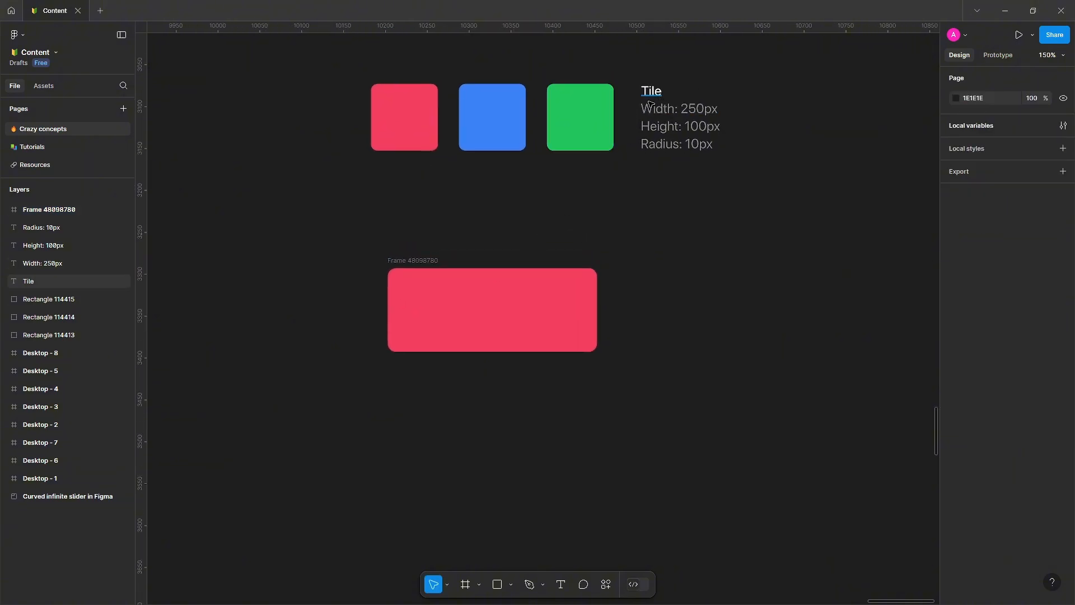
pyautogui.click(455, 304)
pyautogui.press('t')
pyautogui.click(476, 306)
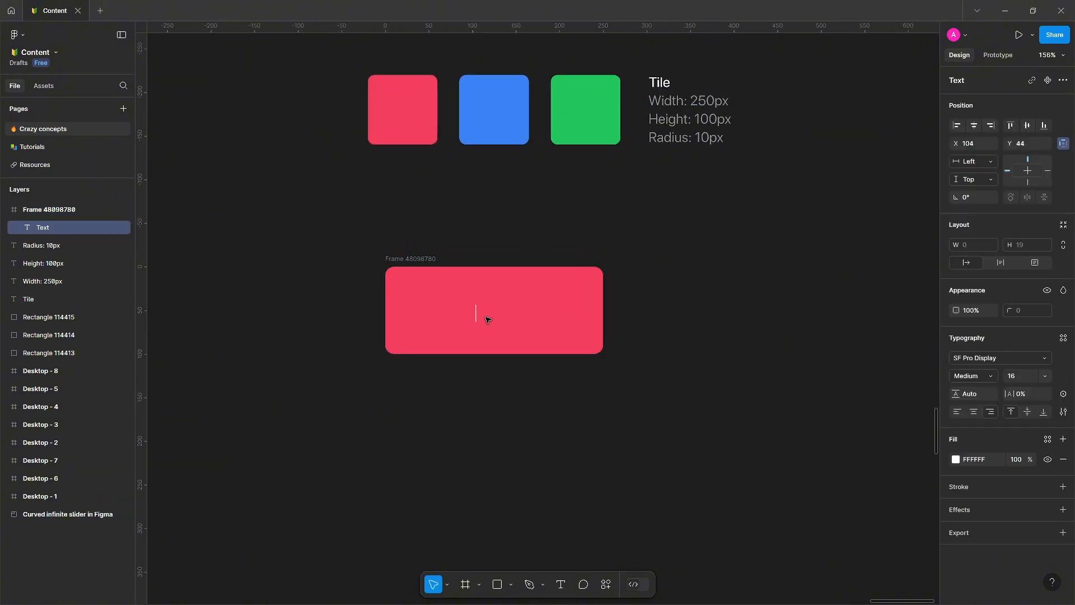
pyautogui.write('Lorem ipsum')
pyautogui.press('Escape')
# Move the text to the frame's centre and set its weight to Bold.
pyautogui.moveTo(455, 320); pyautogui.dragTo(499, 310)
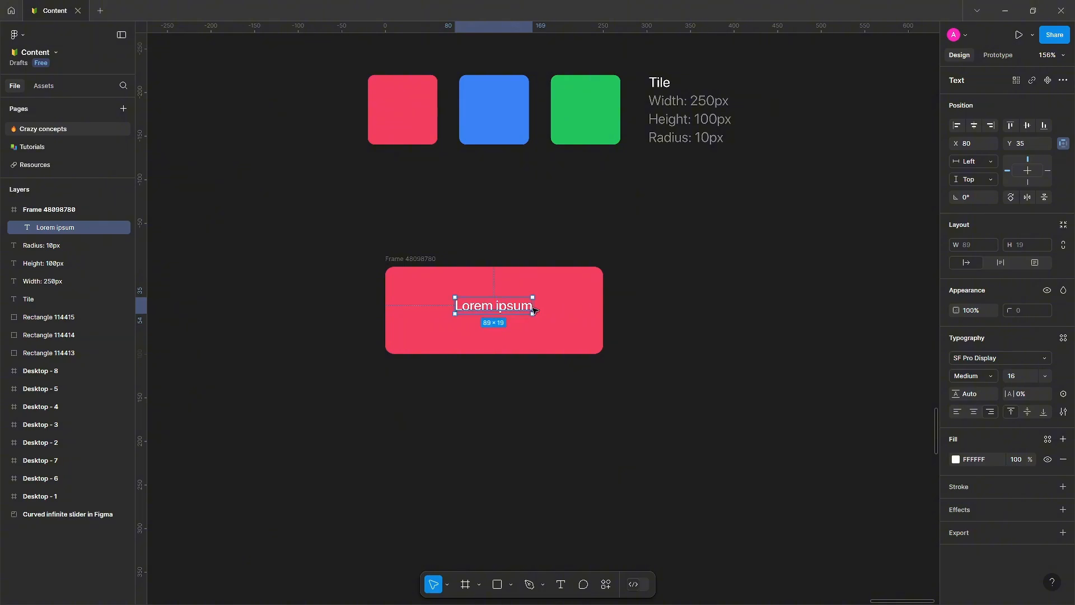
pyautogui.click(969, 376)
pyautogui.click(971, 390)
# Duplicate the text just below the original and set the copy's weight to Regular.
pyautogui.moveTo(498, 309); pyautogui.dragTo(504, 321)
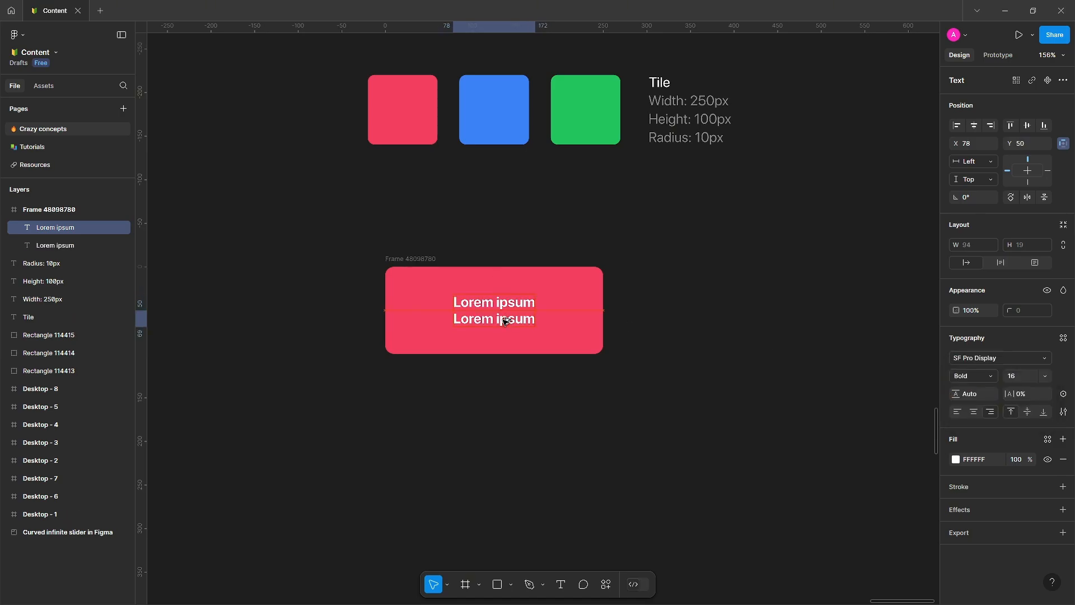
pyautogui.doubleClick(503, 320)
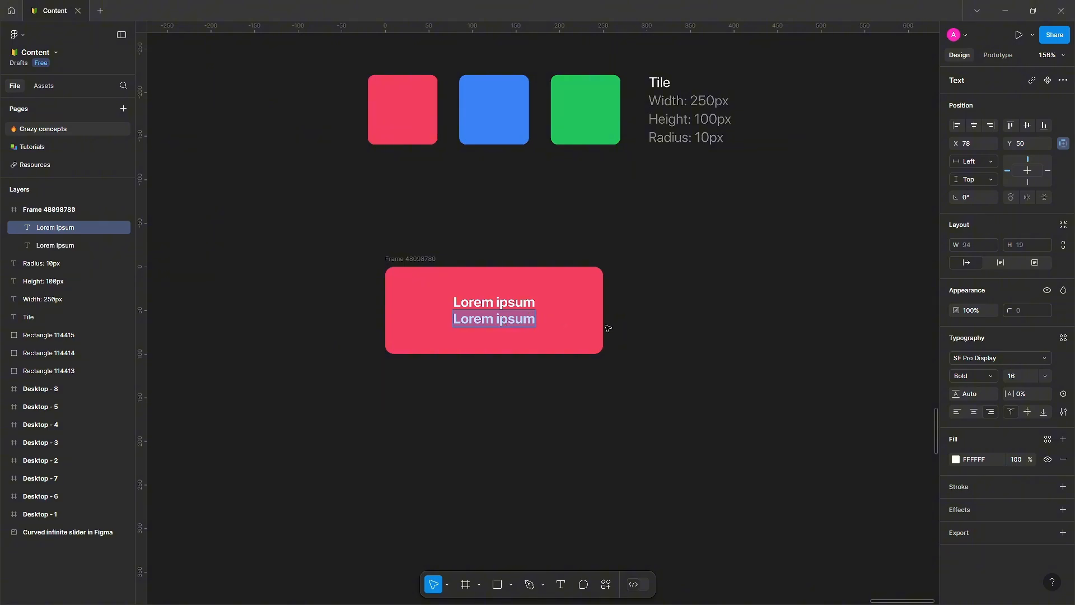
pyautogui.press('Escape')
pyautogui.click(985, 376)
pyautogui.click(986, 353)
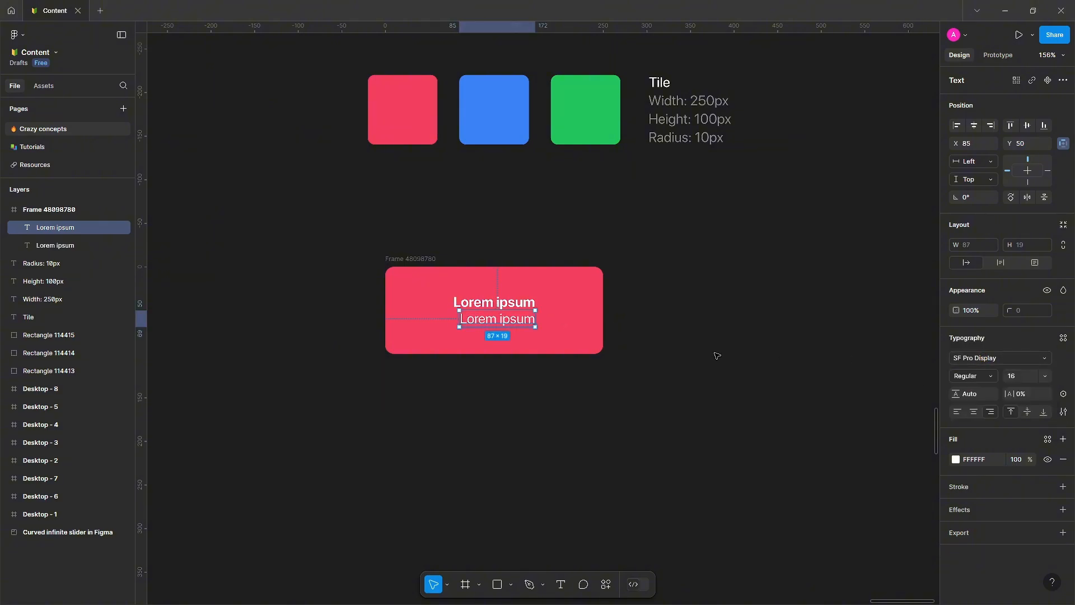
# Set the copy's font size to 14 and centre it horizontally in the frame.
pyautogui.click(1045, 376)
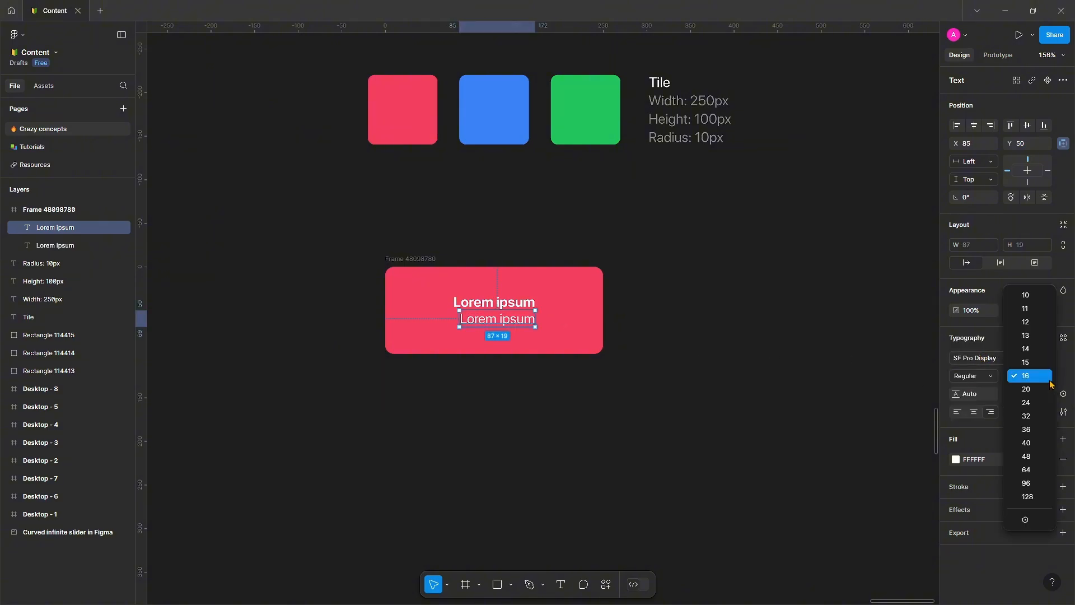
pyautogui.click(1034, 355)
pyautogui.hotkey('alt', 'h')
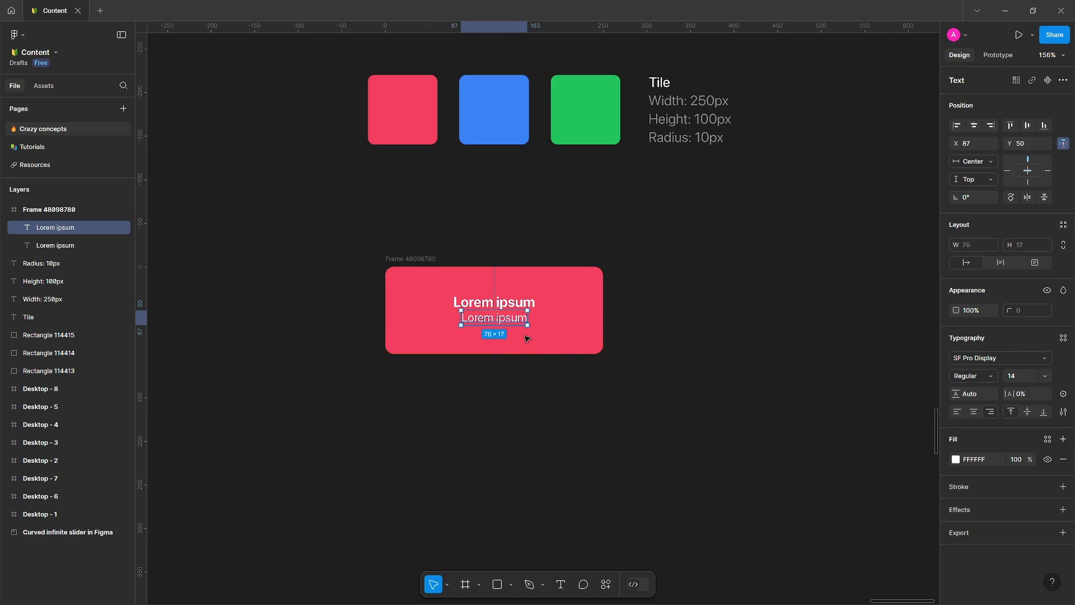
# Select both text lines and add auto layout to them.
pyautogui.click(588, 313)
pyautogui.click(507, 317)
pyautogui.scroll(2, 538, 313)
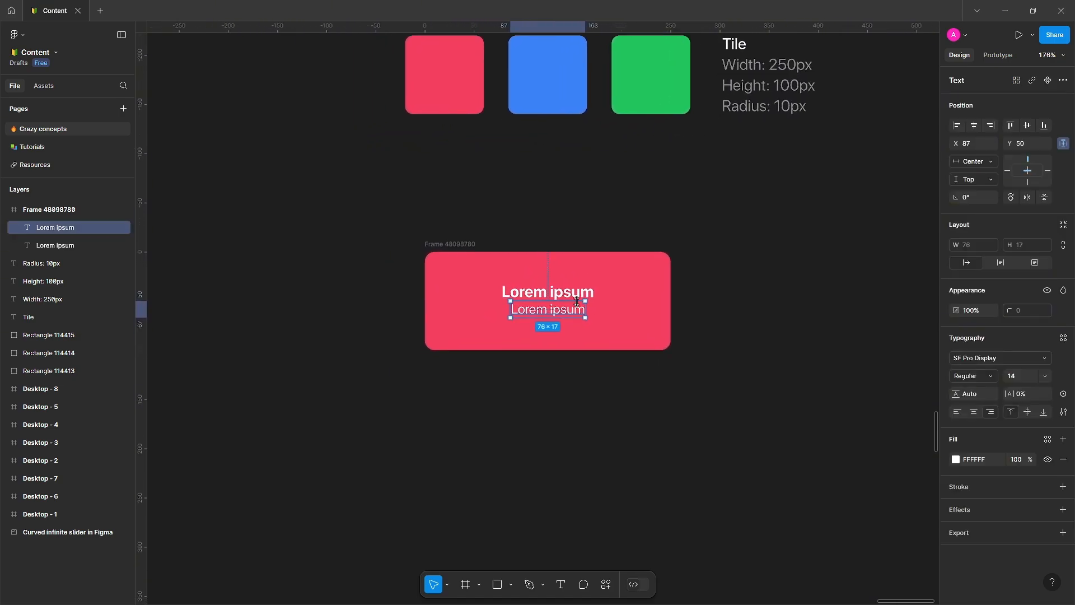
pyautogui.scroll(2, 576, 301)
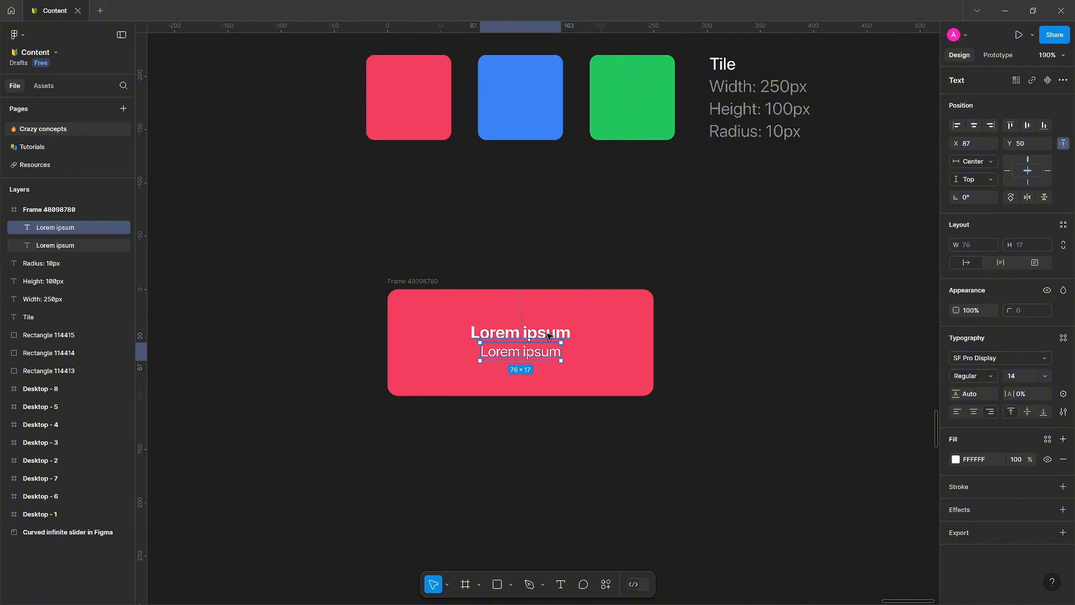
pyautogui.keyDown('shift'); pyautogui.click(549, 335); pyautogui.keyUp('shift')
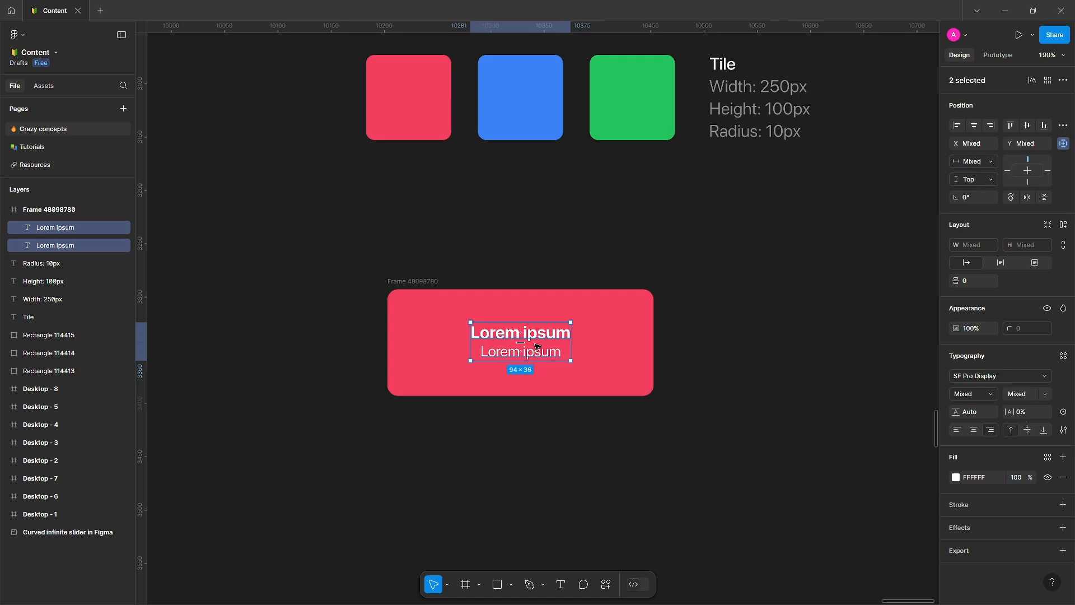
pyautogui.rightClick(541, 353)
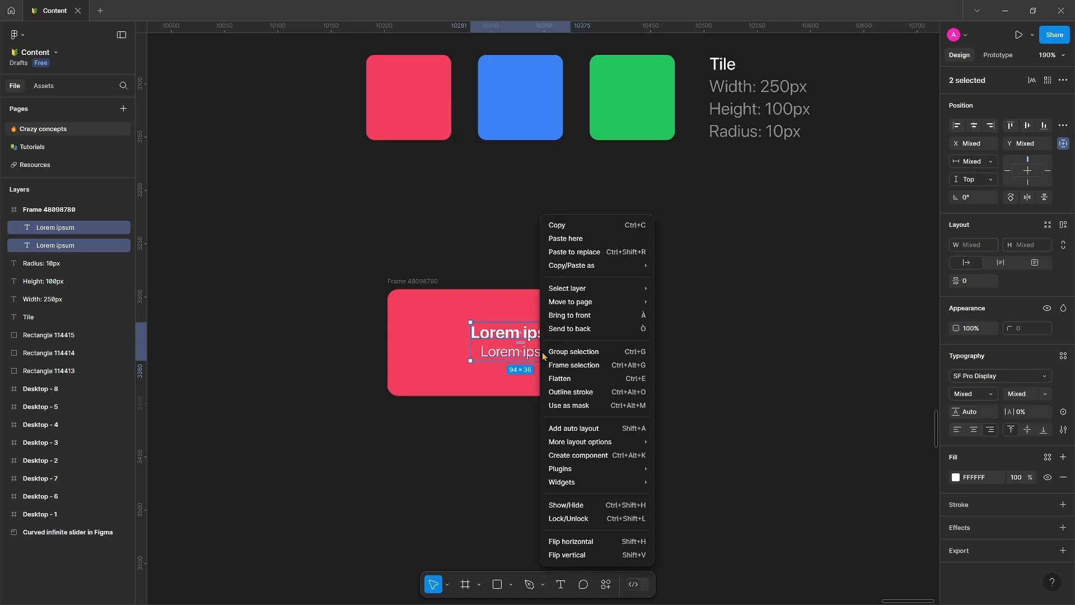
pyautogui.click(573, 429)
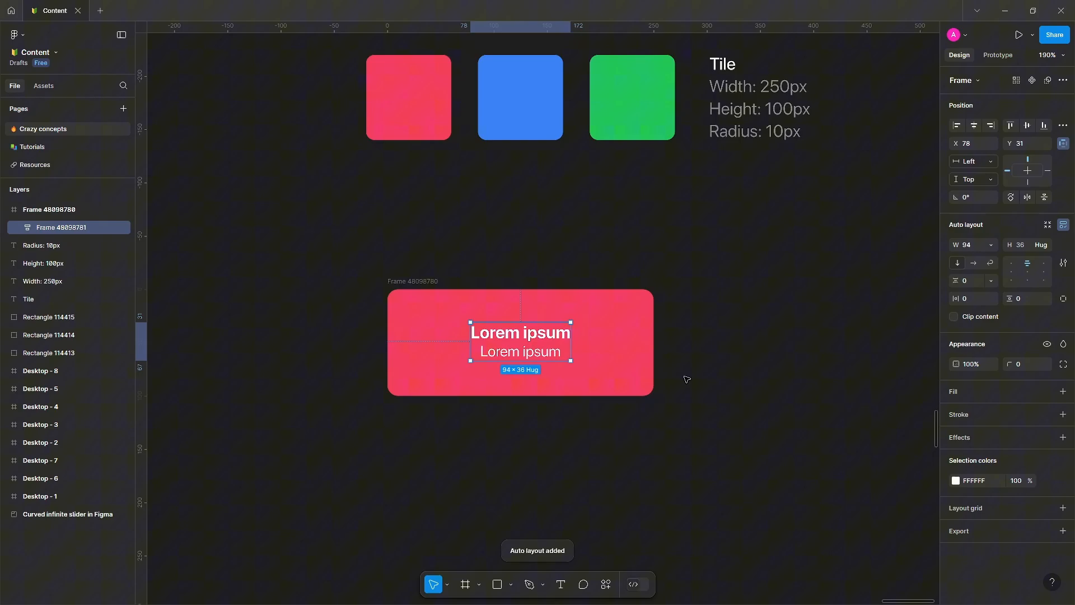
# Set the gap between the text lines to 4 and constrain the text group to the frame's centre.
pyautogui.click(973, 281)
pyautogui.click(716, 389)
pyautogui.scroll(-3, 667, 416)
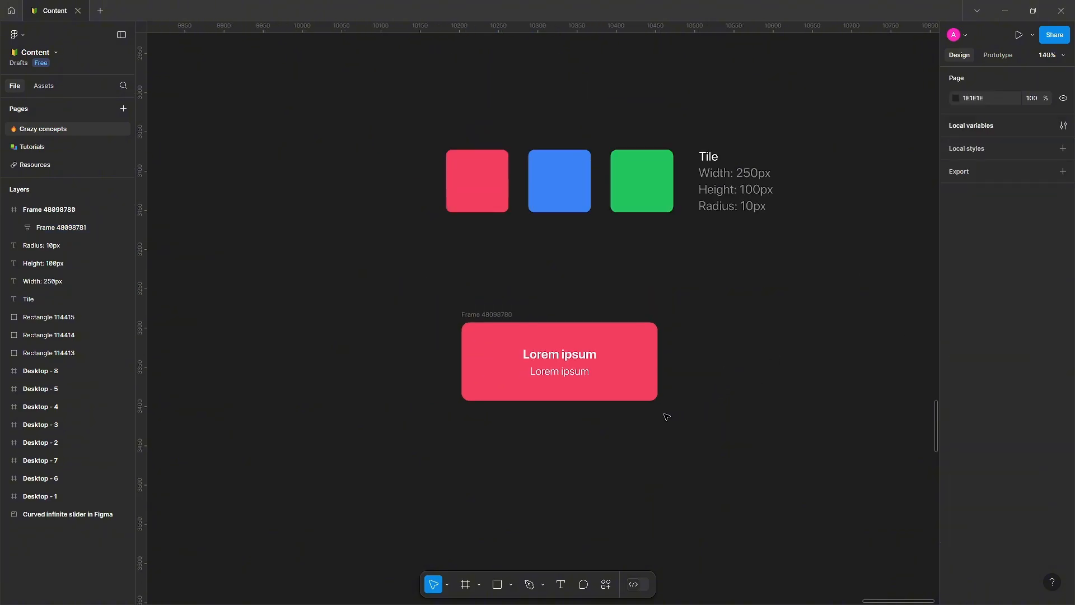
pyautogui.click(587, 368)
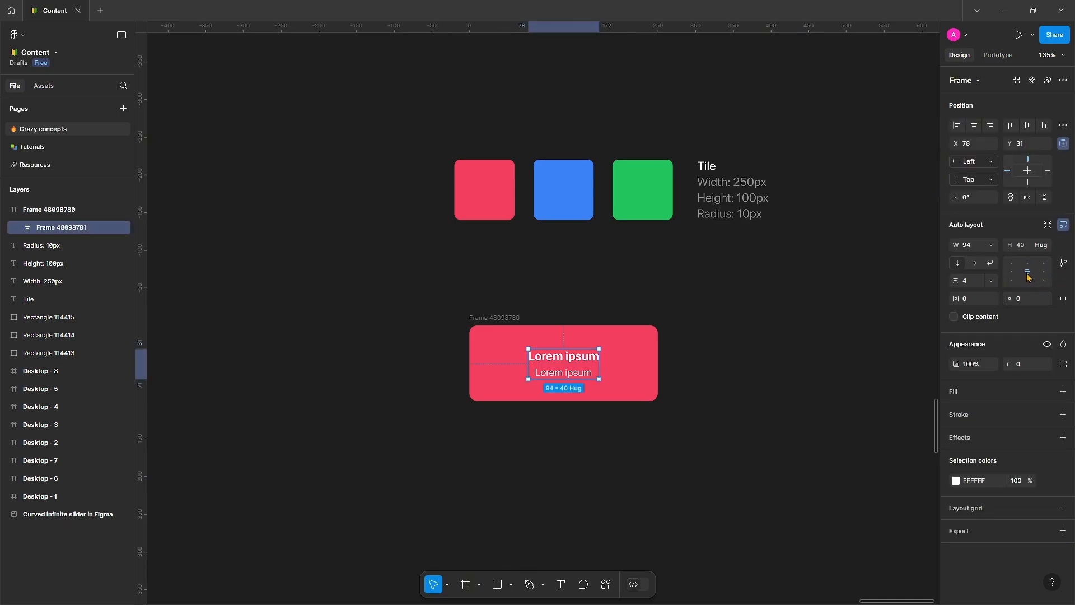
pyautogui.click(1030, 172)
# Duplicate the tile twice, stacking the copies below the original.
pyautogui.click(505, 318)
pyautogui.moveTo(515, 365); pyautogui.dragTo(486, 381)
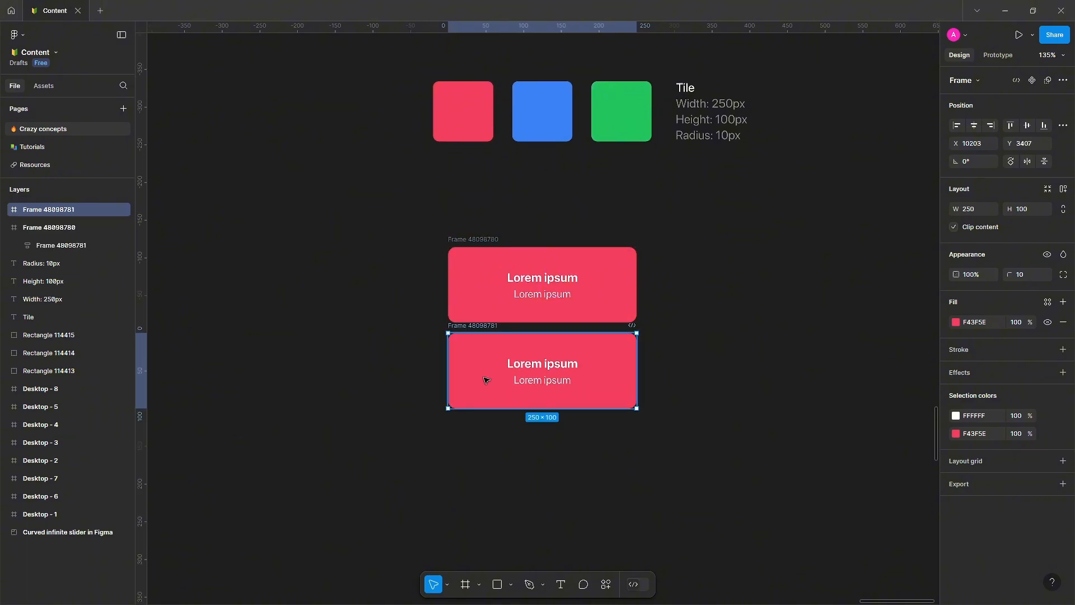
pyautogui.hotkey('ctrl', 'd')
pyautogui.press('Escape')
# Fill the middle tile with the blue sample's colour using the eyedropper.
pyautogui.click(485, 344)
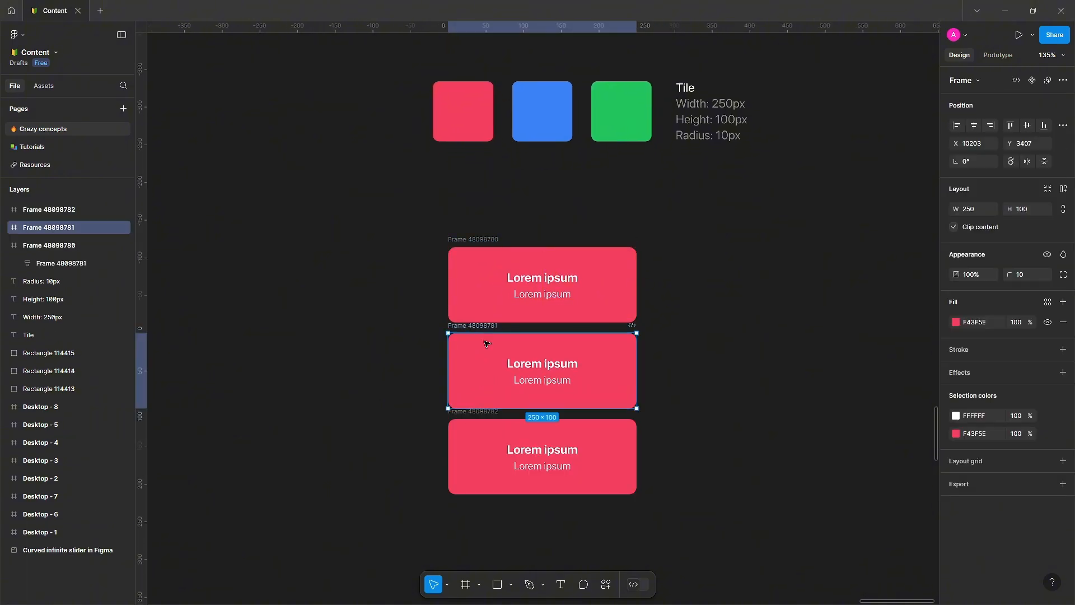
pyautogui.press('i')
pyautogui.click(546, 120)
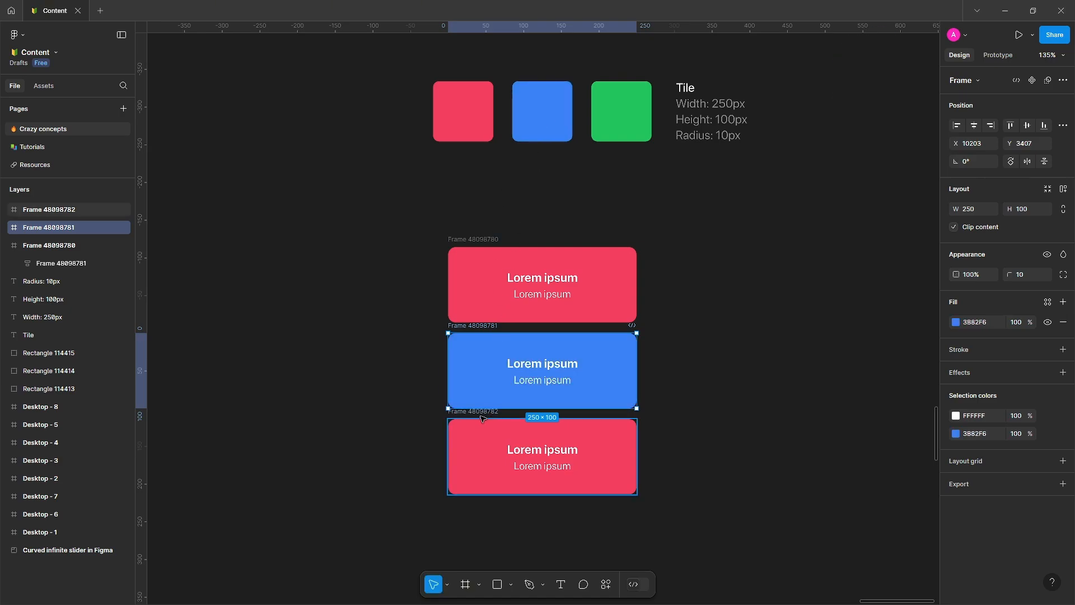
# Fill the bottom tile with the green sample's colour using the eyedropper.
pyautogui.click(469, 420)
pyautogui.press('i')
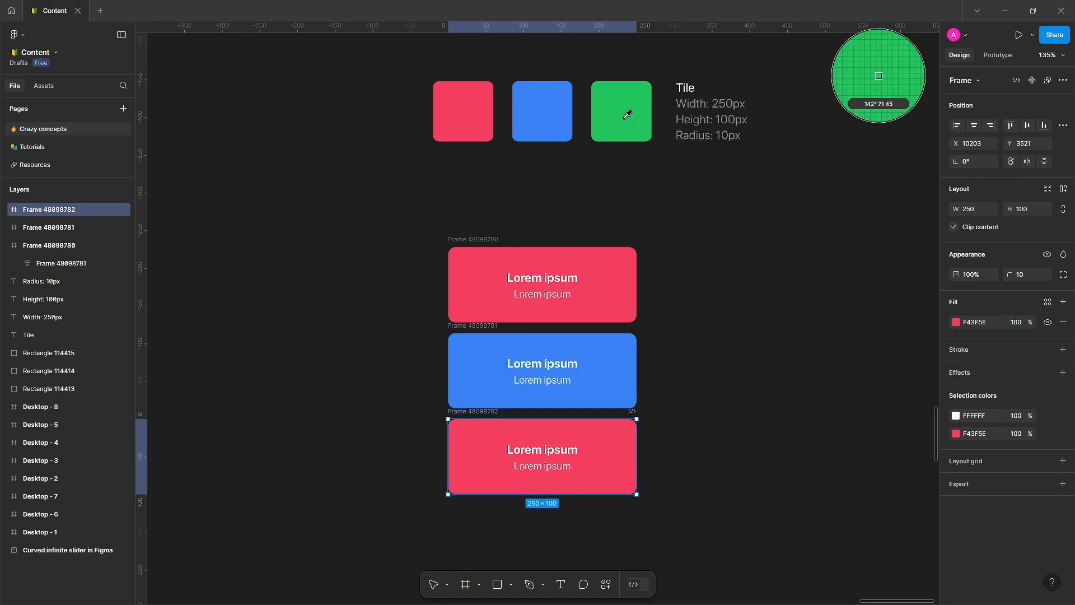
pyautogui.click(629, 111)
pyautogui.click(825, 339)
# Select all three tiles and wrap them in a new frame.
pyautogui.moveTo(772, 329); pyautogui.dragTo(801, 271)
pyautogui.scroll(1, 801, 272)
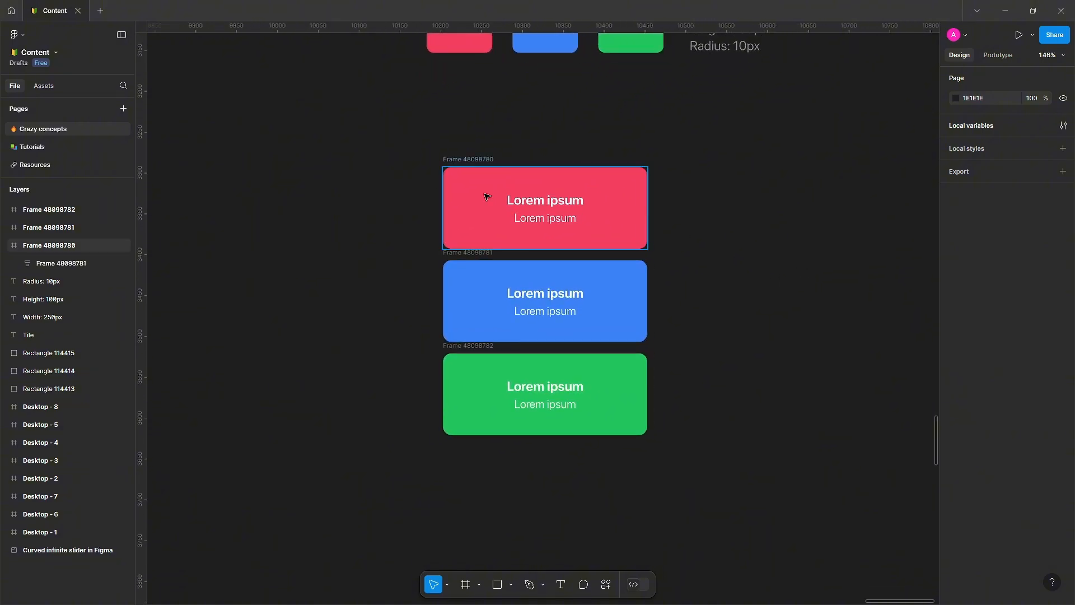
pyautogui.moveTo(428, 148); pyautogui.dragTo(614, 403)
pyautogui.scroll(1, 616, 411)
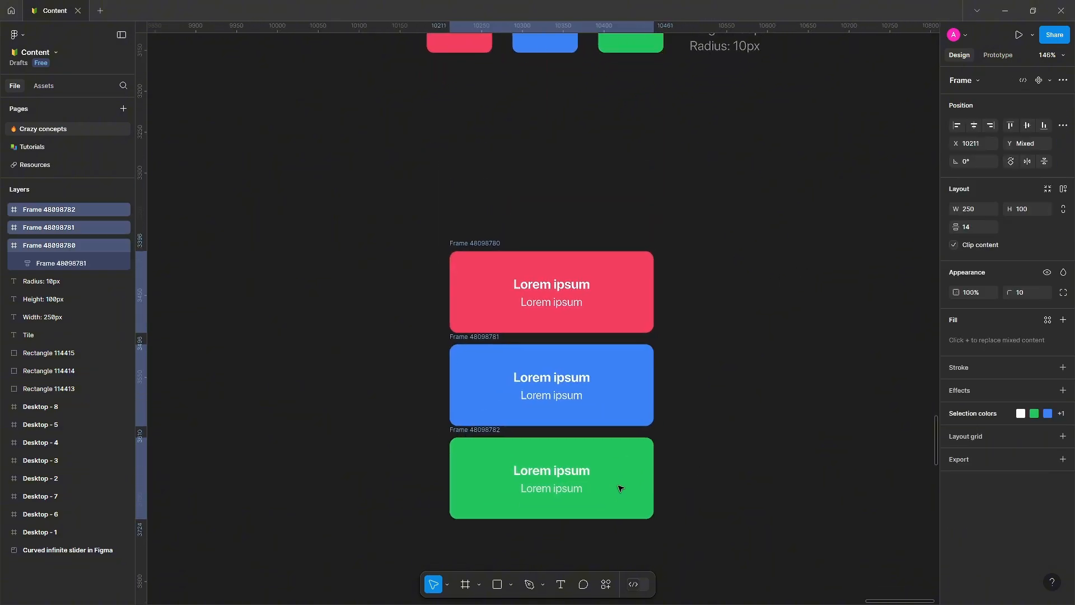
pyautogui.scroll(2, 609, 388)
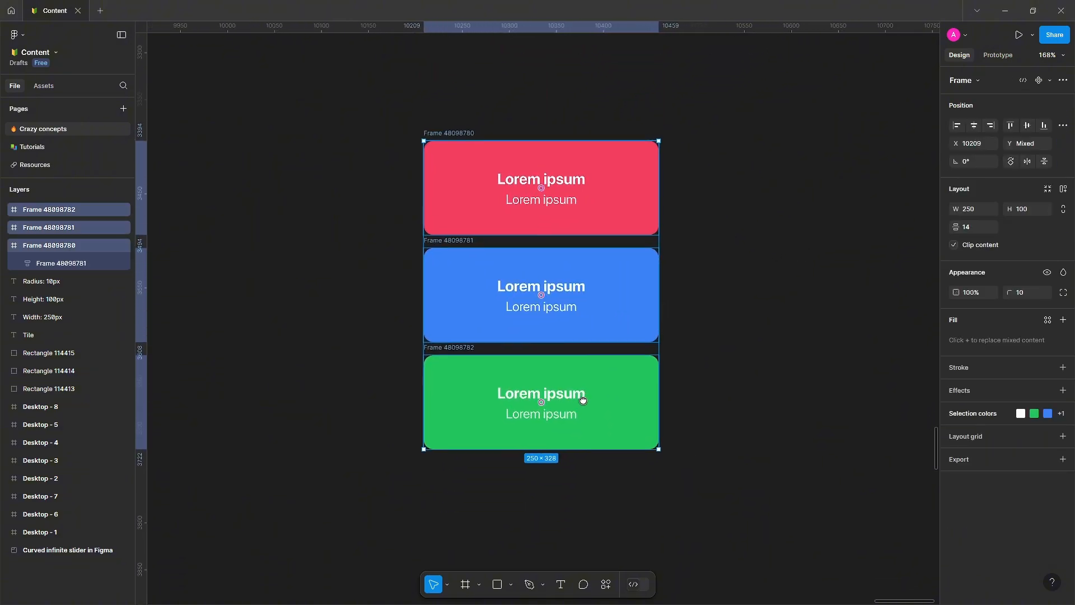
pyautogui.rightClick(610, 302)
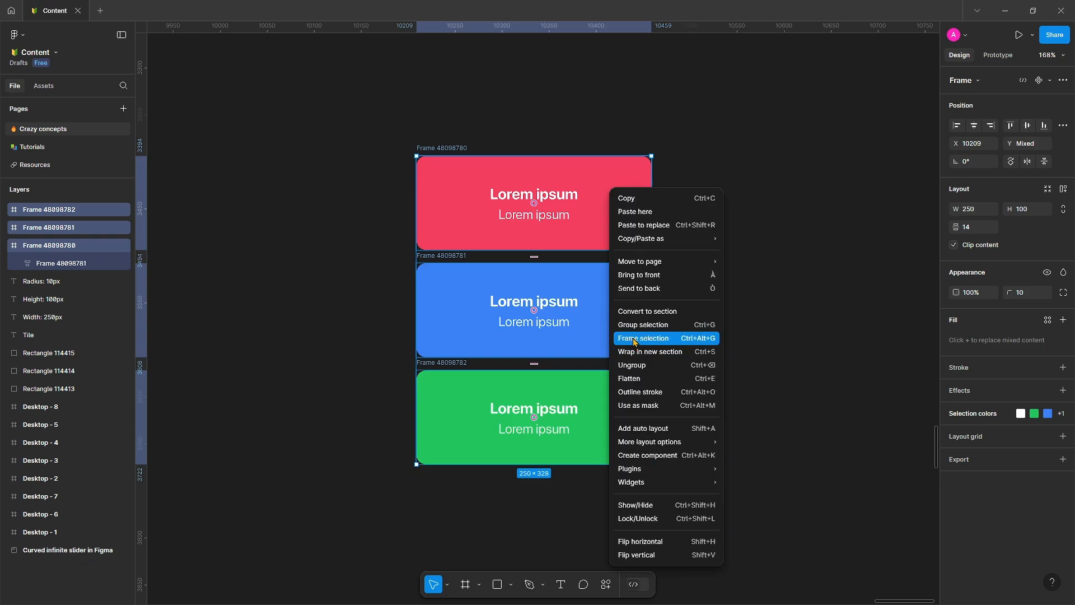
pyautogui.click(633, 339)
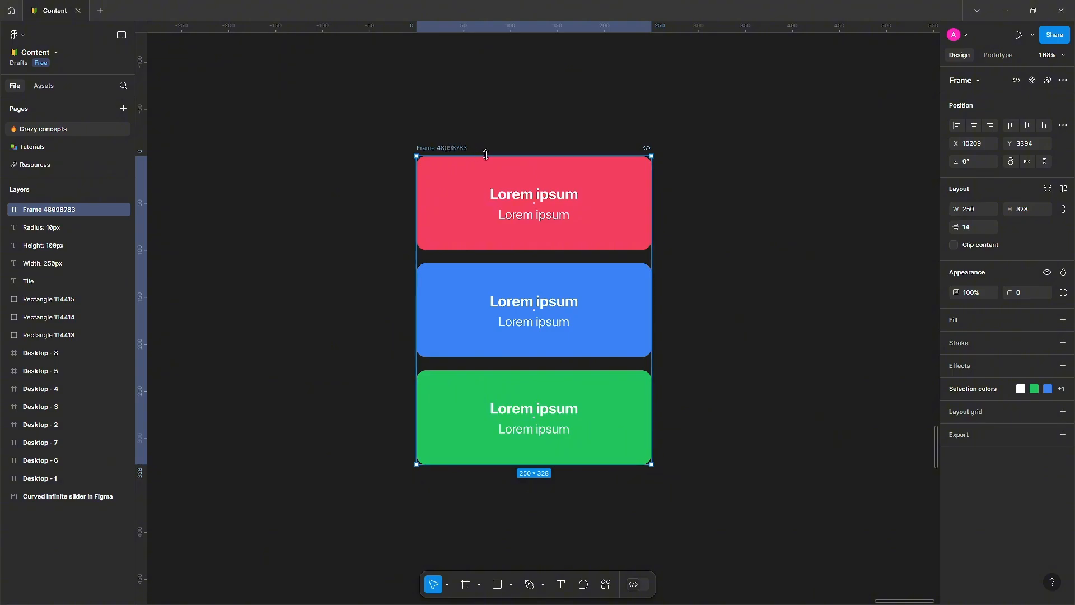
# Enlarge the wrapping frame to about 294 × 366 px, leaving padding around the tiles.
pyautogui.moveTo(486, 155); pyautogui.dragTo(491, 139)
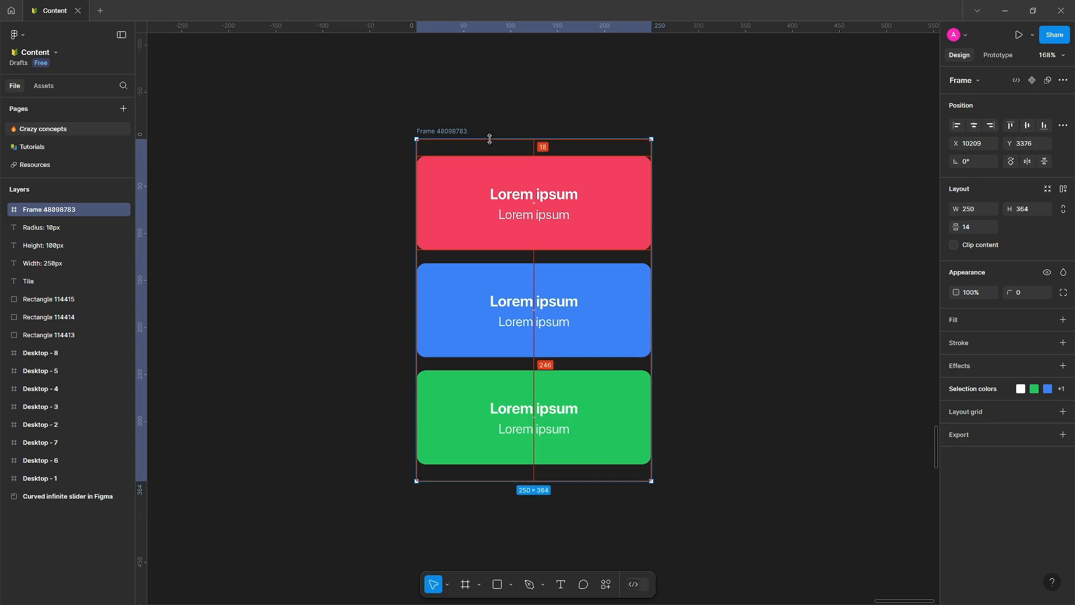
pyautogui.moveTo(655, 165); pyautogui.dragTo(675, 166)
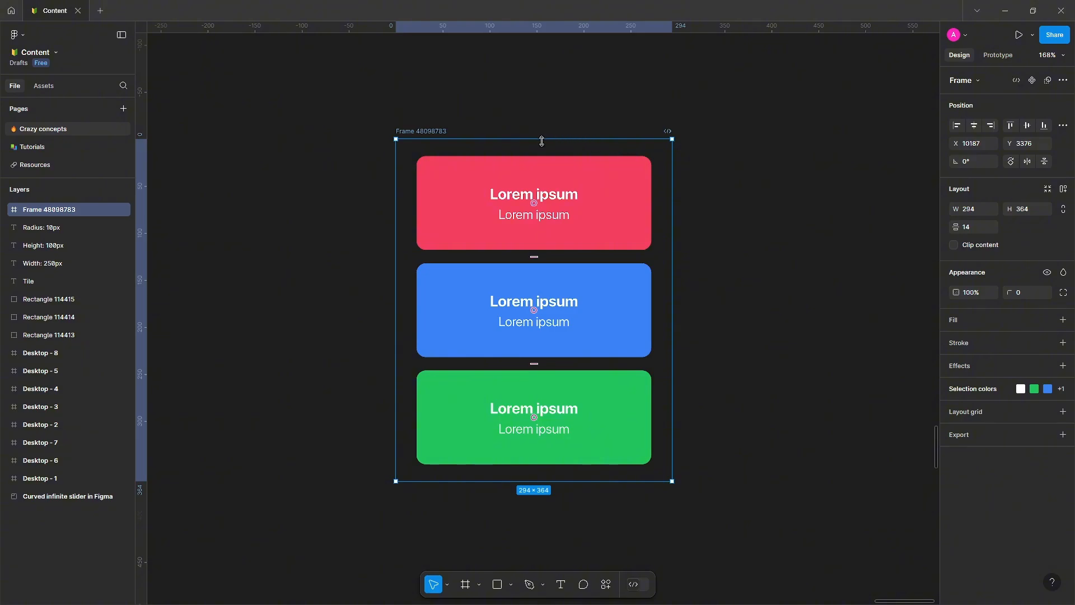
pyautogui.moveTo(542, 140); pyautogui.dragTo(540, 139)
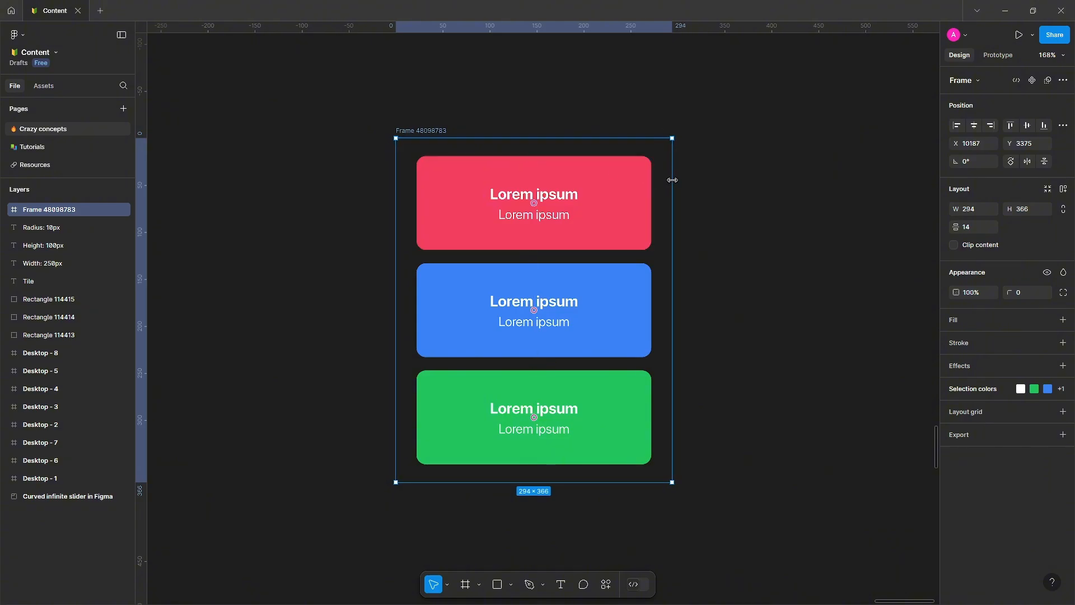
pyautogui.moveTo(673, 180); pyautogui.dragTo(672, 179)
pyautogui.moveTo(639, 139); pyautogui.dragTo(689, 159)
pyautogui.click(751, 173)
pyautogui.scroll(-3, 674, 184)
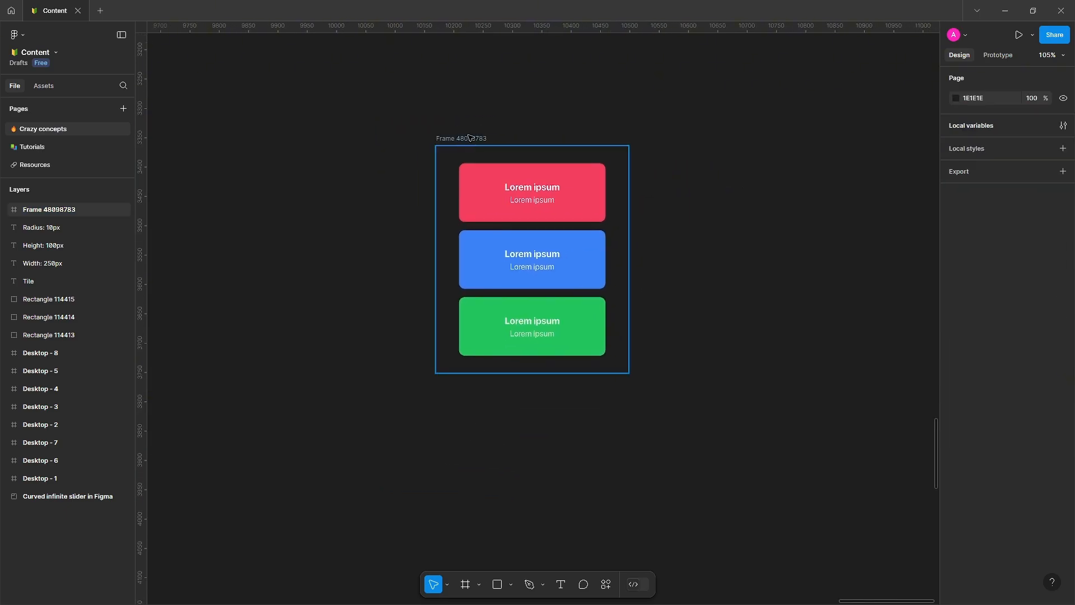
# Duplicate the wrapping frame and place the copy to its right.
pyautogui.click(503, 148)
pyautogui.click(725, 164)
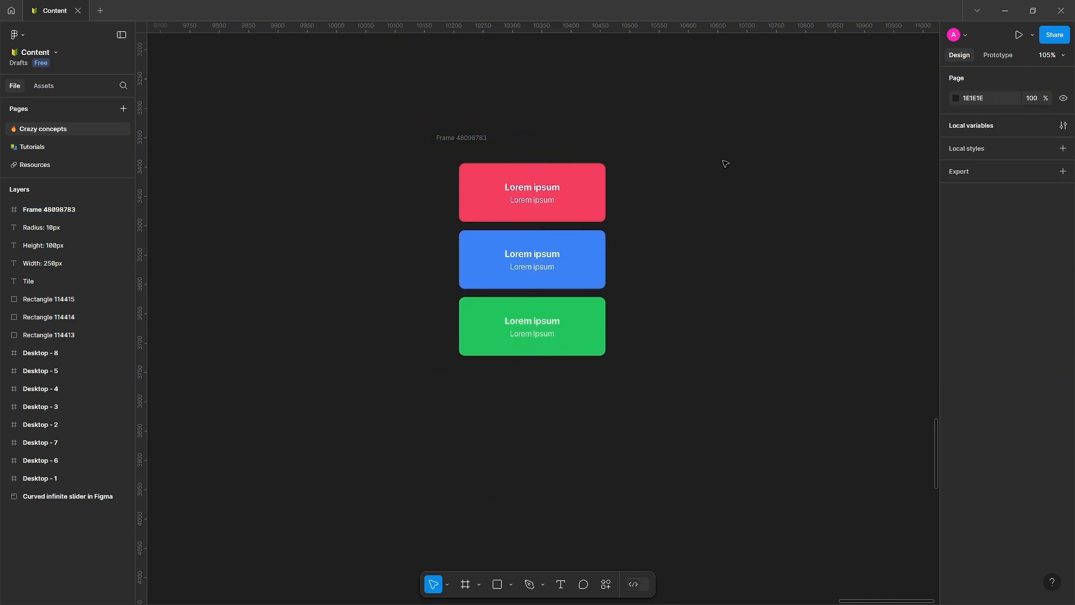
pyautogui.click(468, 140)
pyautogui.moveTo(467, 140); pyautogui.dragTo(598, 143)
pyautogui.click(759, 180)
pyautogui.scroll(5, 759, 181)
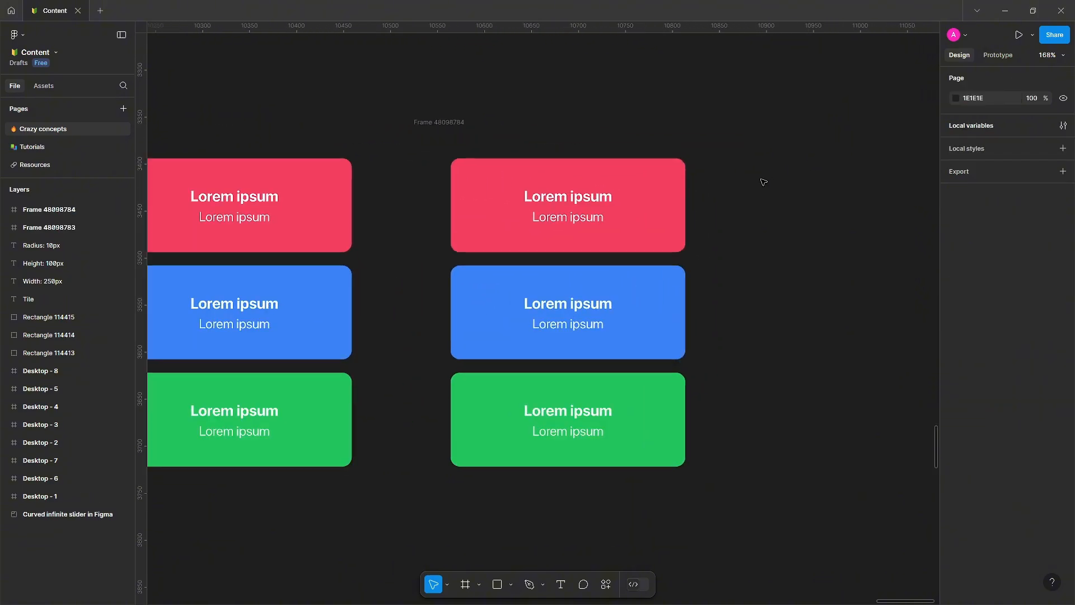
pyautogui.scroll(-5, 615, 192)
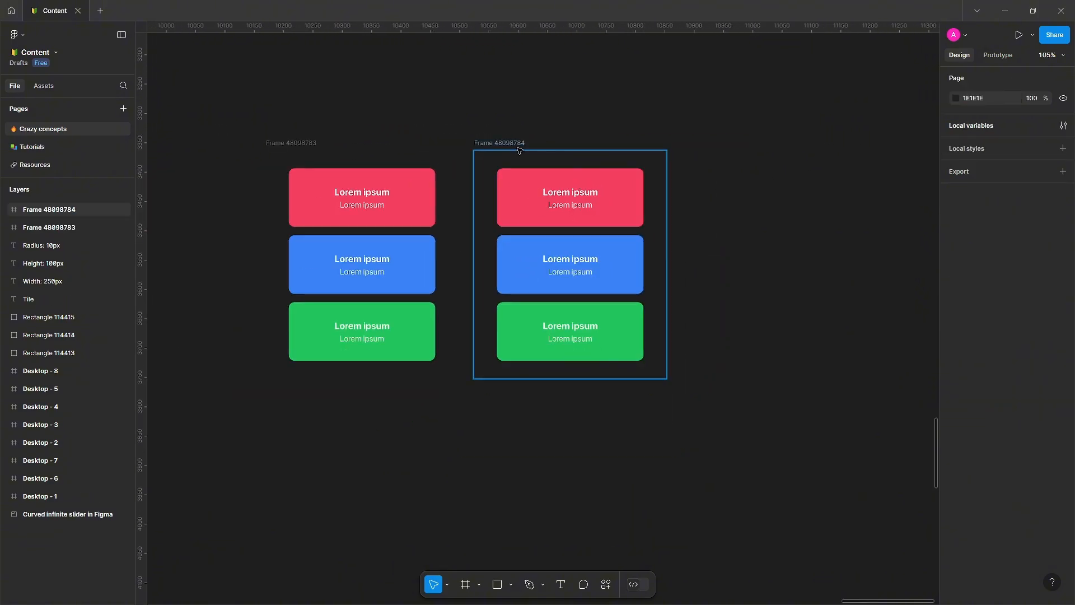
# Scale the top red tile of the duplicated frame by 1.1.
pyautogui.scroll(3, 570, 201)
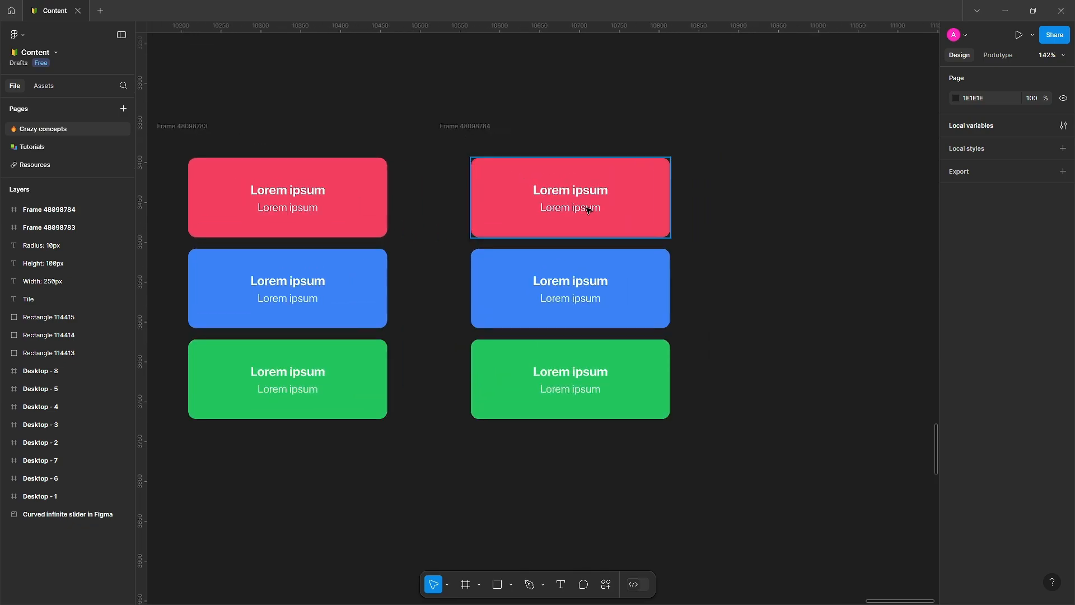
pyautogui.click(642, 197)
pyautogui.scroll(1, 635, 211)
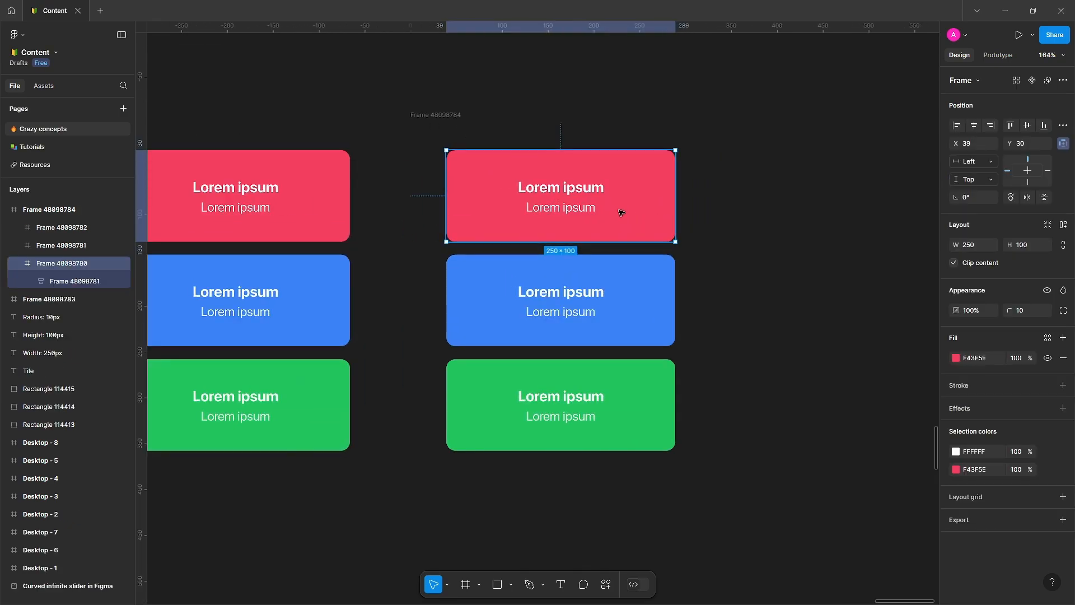
pyautogui.press('k')
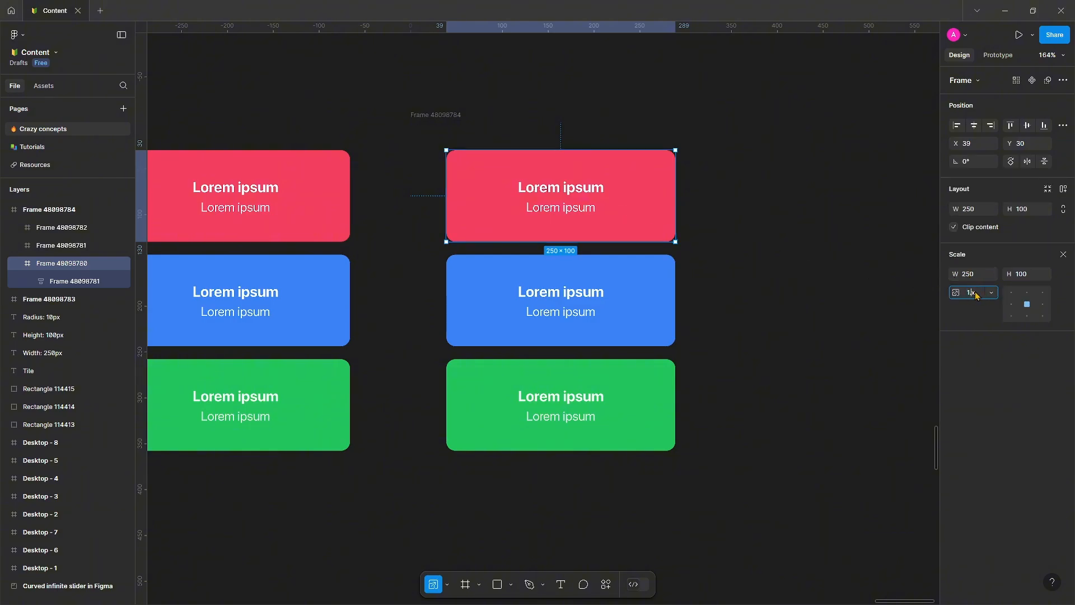
pyautogui.write('.1')
pyautogui.press('Return')
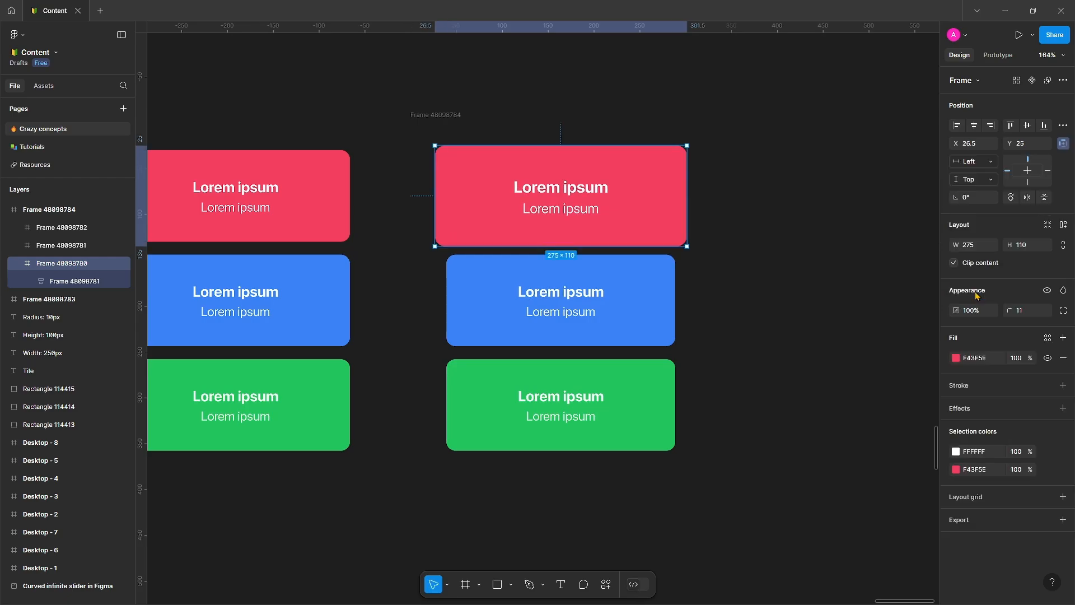
pyautogui.click(740, 235)
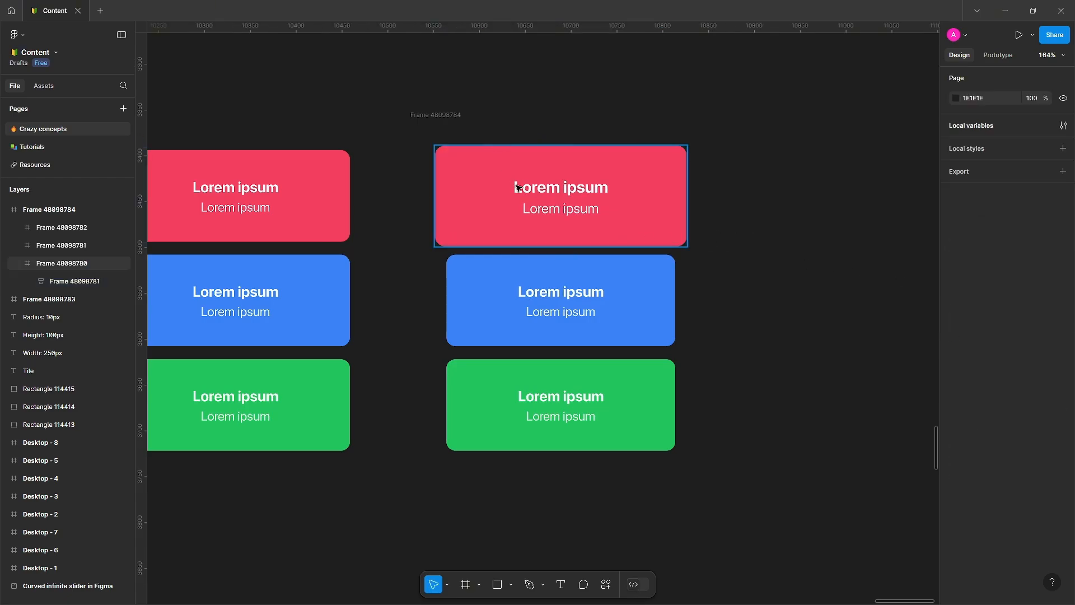
# Apply a layer blur to the blue and green tiles of the duplicated frame.
pyautogui.scroll(-2, 566, 252)
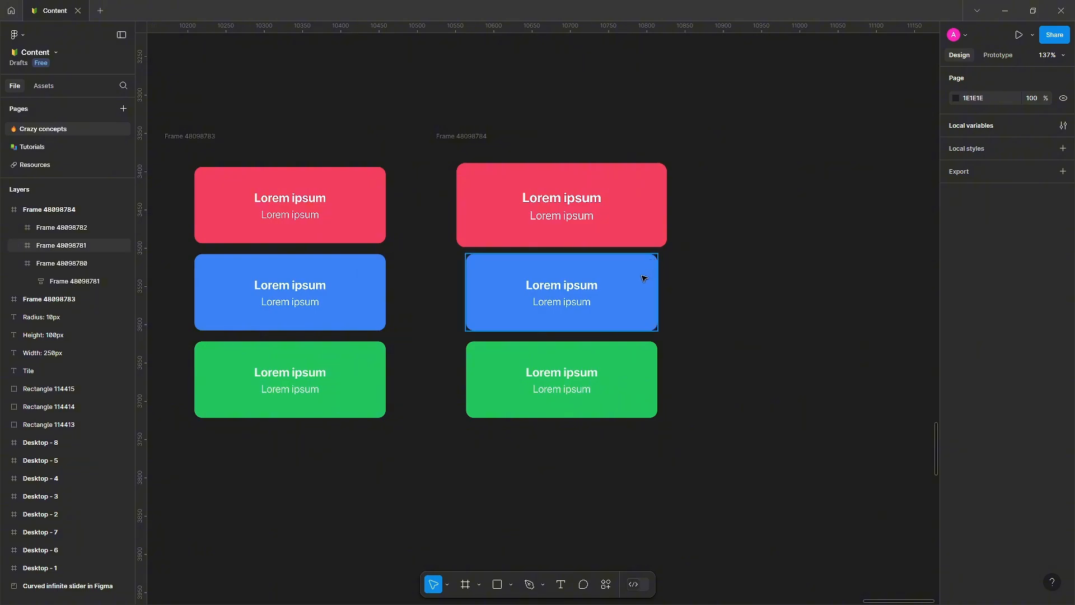
pyautogui.click(476, 150)
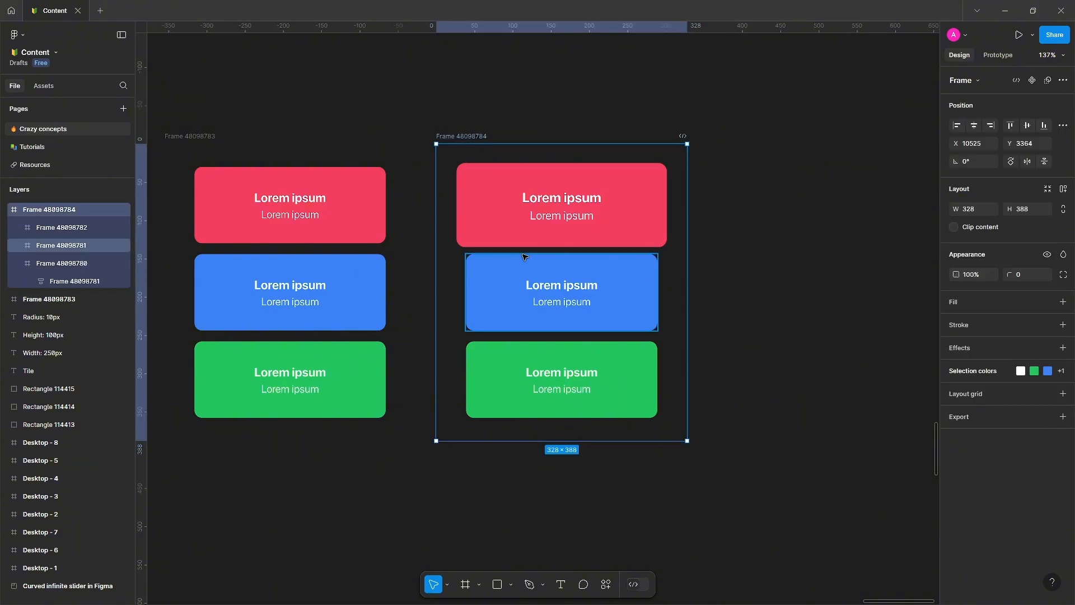
pyautogui.click(600, 306)
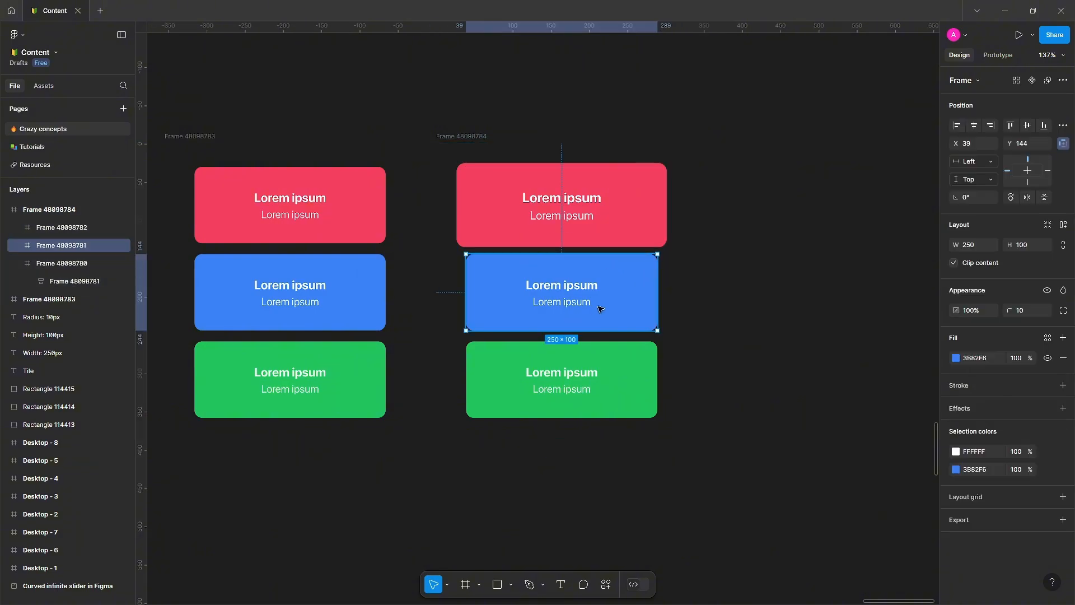
pyautogui.keyDown('shift'); pyautogui.click(599, 373); pyautogui.keyUp('shift')
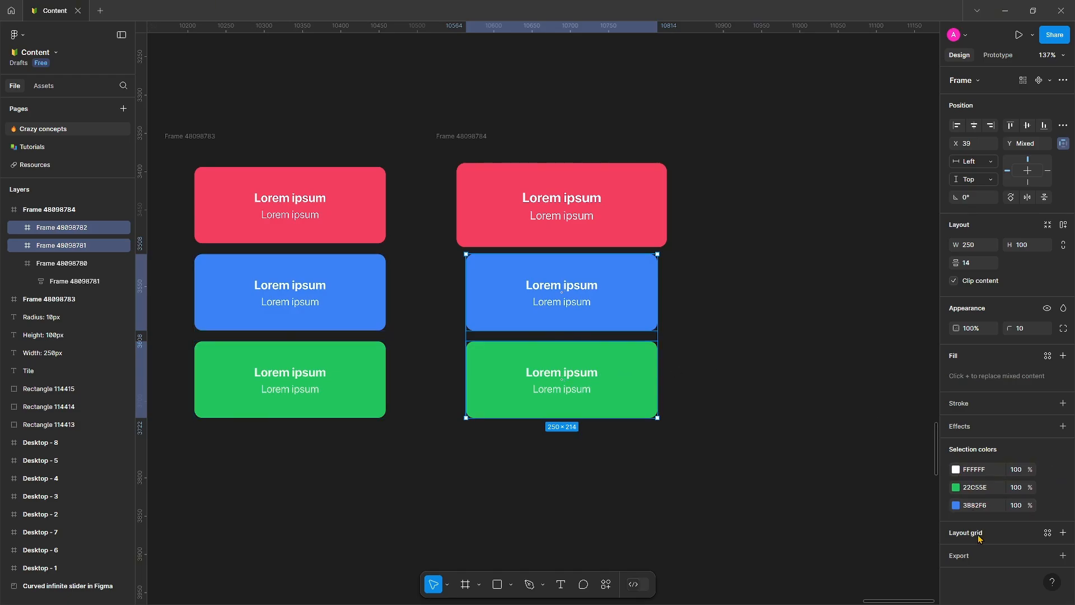
pyautogui.click(963, 428)
pyautogui.click(979, 447)
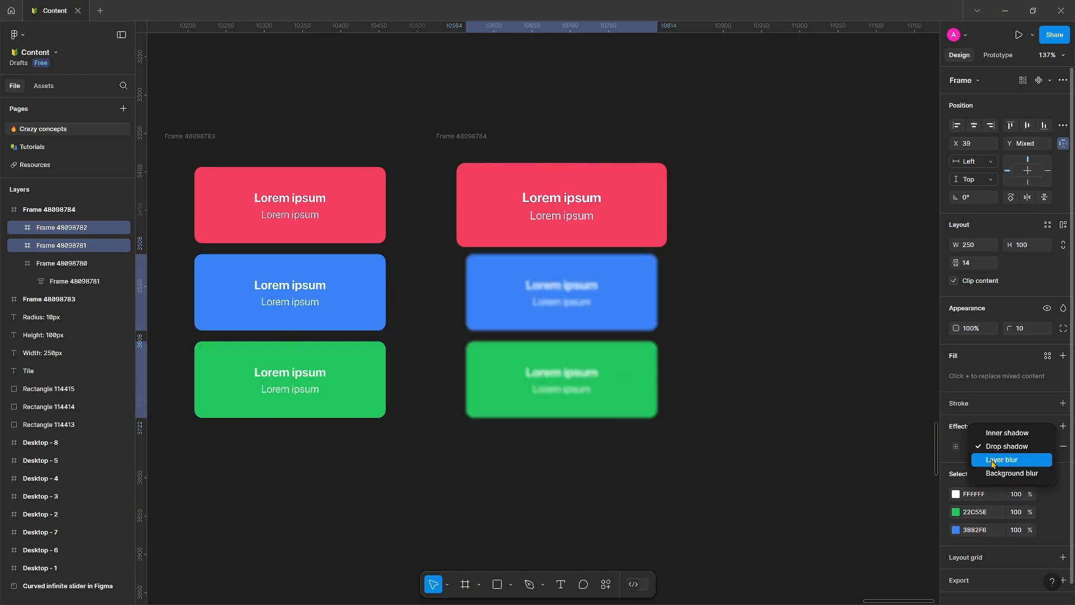
pyautogui.click(996, 460)
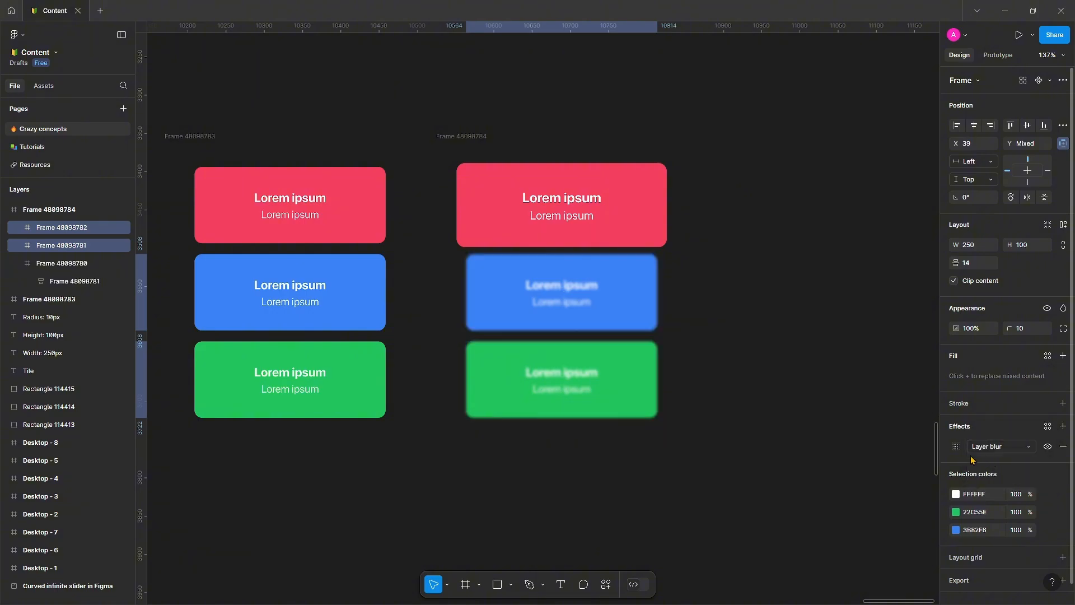
pyautogui.click(800, 365)
# Duplicate the second frame and place the copy to its right.
pyautogui.hscroll(2, 616, 280)
pyautogui.scroll(1, 616, 280)
pyautogui.click(418, 156)
pyautogui.scroll(-2, 419, 157)
pyautogui.moveTo(419, 156); pyautogui.dragTo(562, 208)
pyautogui.scroll(1, 563, 219)
pyautogui.hscroll(2, 563, 218)
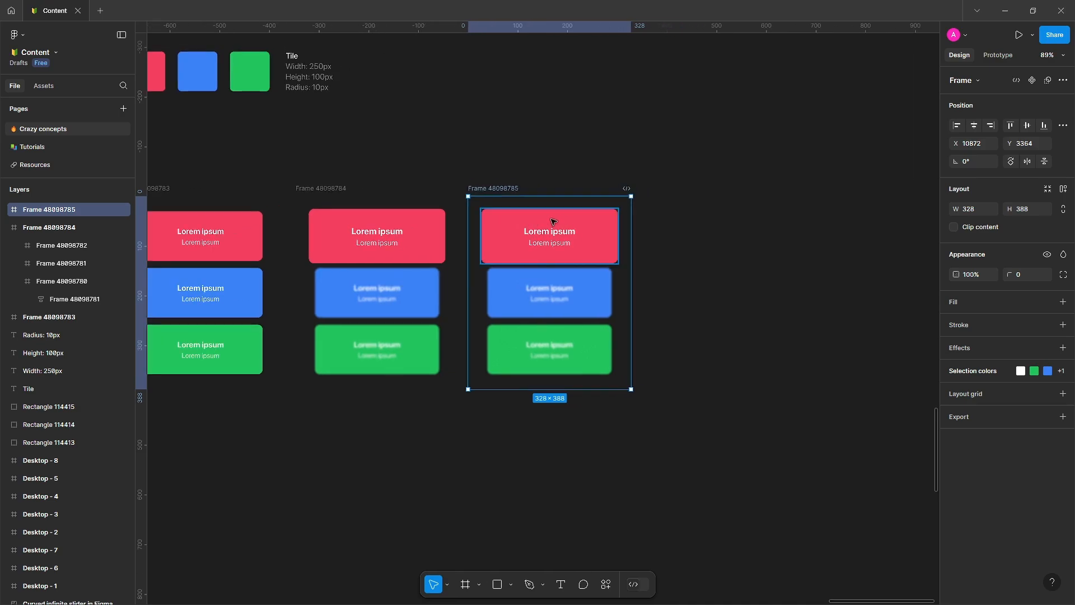
# Scale the top red tile of the third frame by 0.9.
pyautogui.scroll(5, 553, 222)
pyautogui.click(614, 259)
pyautogui.press('k')
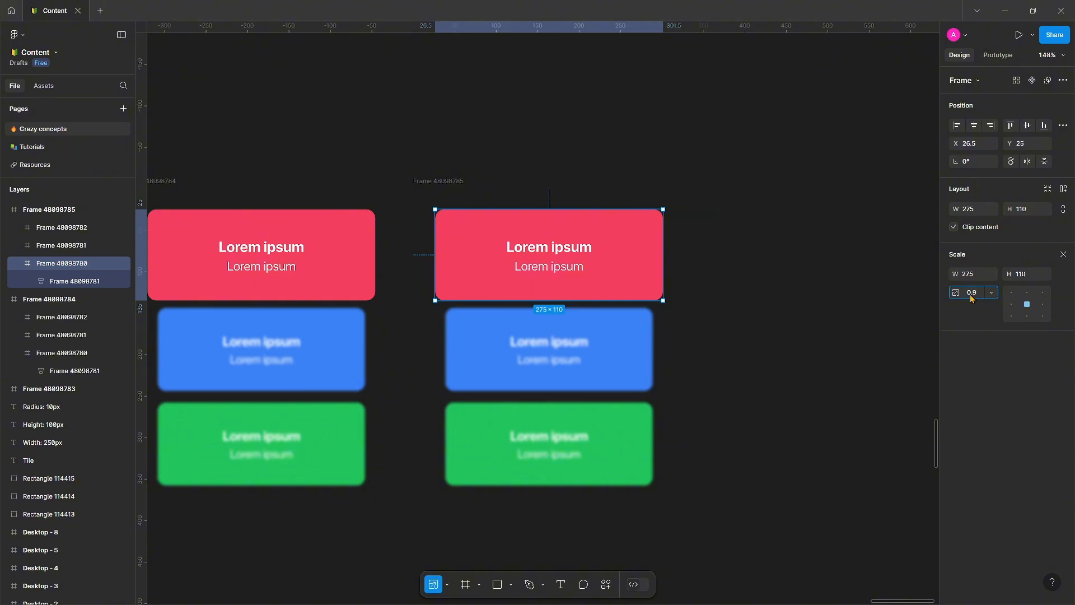
pyautogui.press('Return')
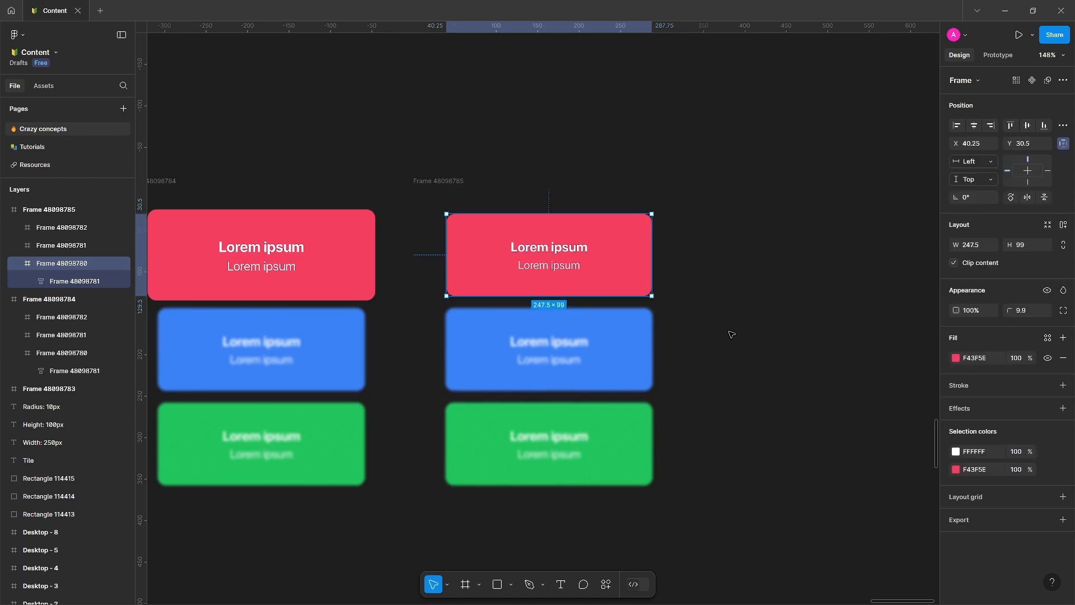
# Hide the layer blur on the blue and green tiles of the third frame.
pyautogui.scroll(-2, 807, 302)
pyautogui.hscroll(-3, 806, 303)
pyautogui.click(806, 302)
pyautogui.hscroll(1, 689, 319)
pyautogui.click(672, 361)
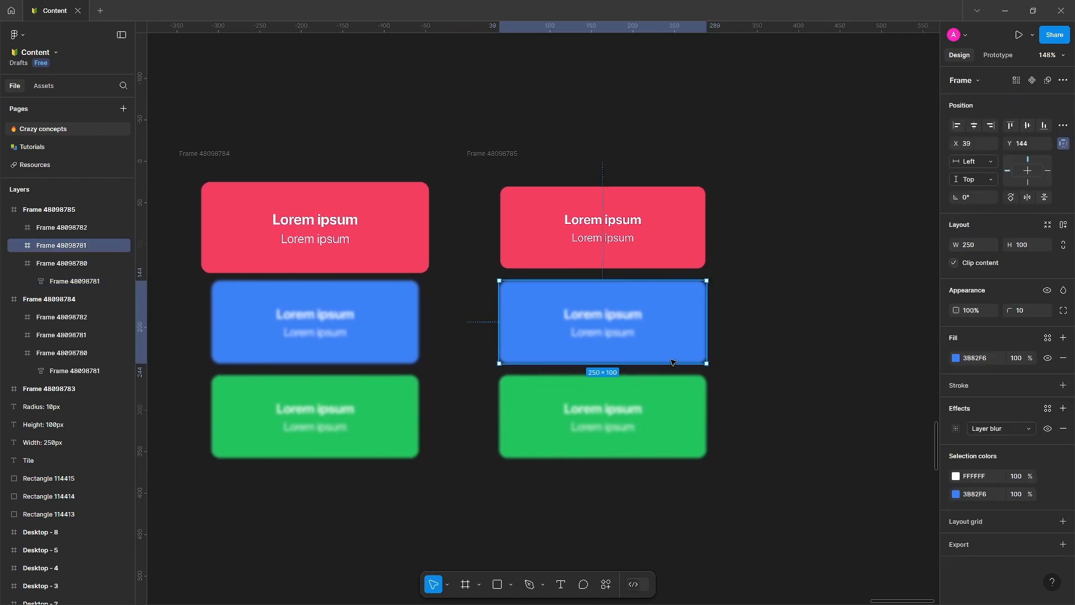
pyautogui.keyDown('shift'); pyautogui.click(684, 428); pyautogui.keyUp('shift')
pyautogui.scroll(-1, 960, 446)
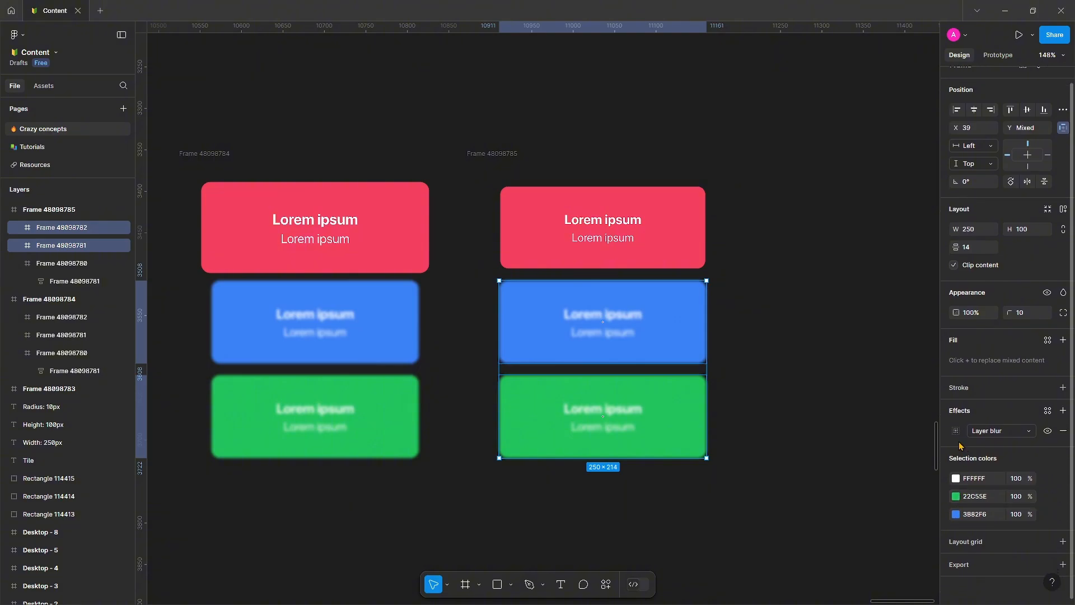
pyautogui.click(1048, 432)
pyautogui.click(919, 421)
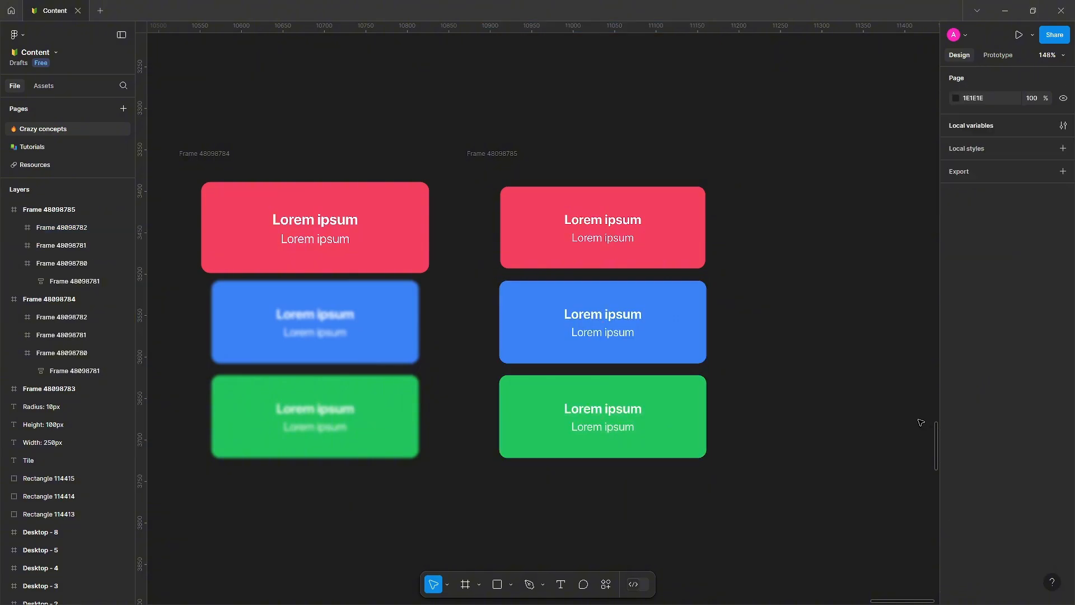
# Scale the middle blue tile of the third frame by 1.1.
pyautogui.hscroll(2, 732, 440)
pyautogui.scroll(-1, 652, 369)
pyautogui.hscroll(-1, 652, 369)
pyautogui.click(585, 300)
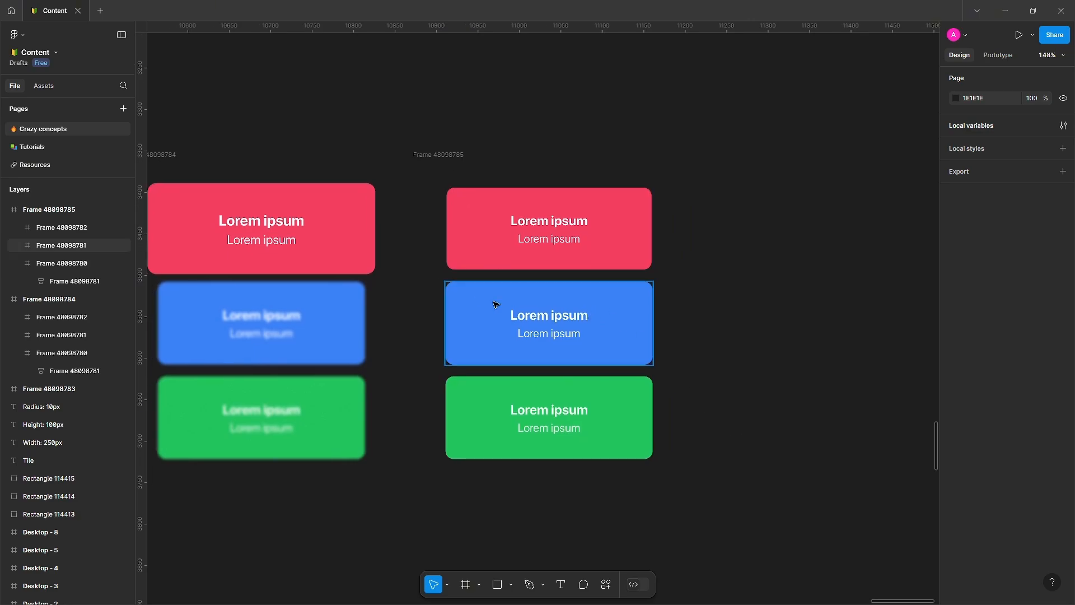
pyautogui.click(583, 328)
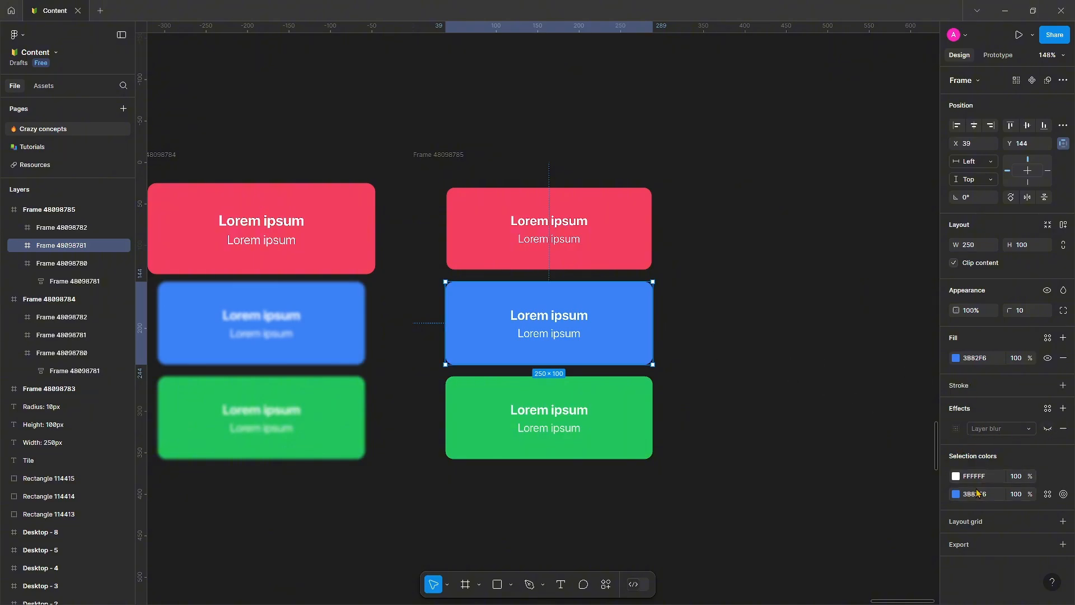
pyautogui.press('k')
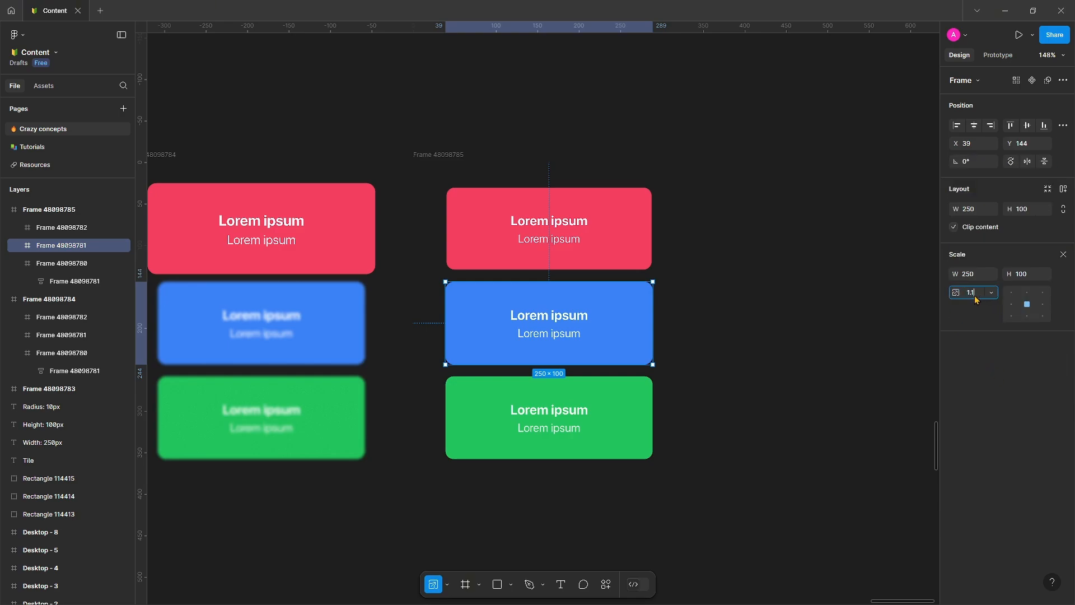
pyautogui.write('1.1')
pyautogui.press('Return')
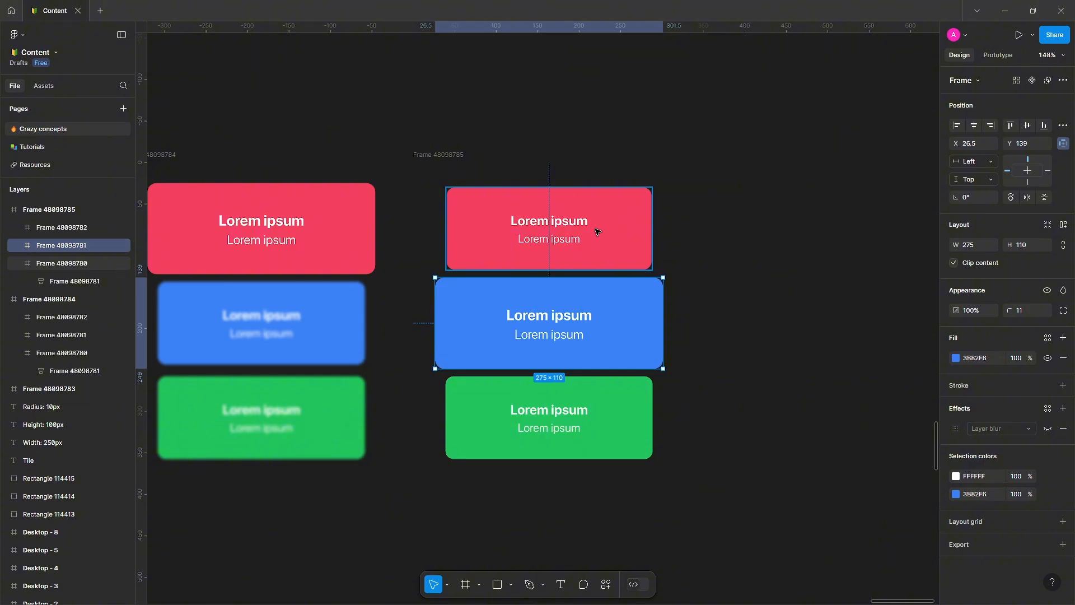
# Apply a layer blur to the red and green tiles of the third frame.
pyautogui.click(605, 432)
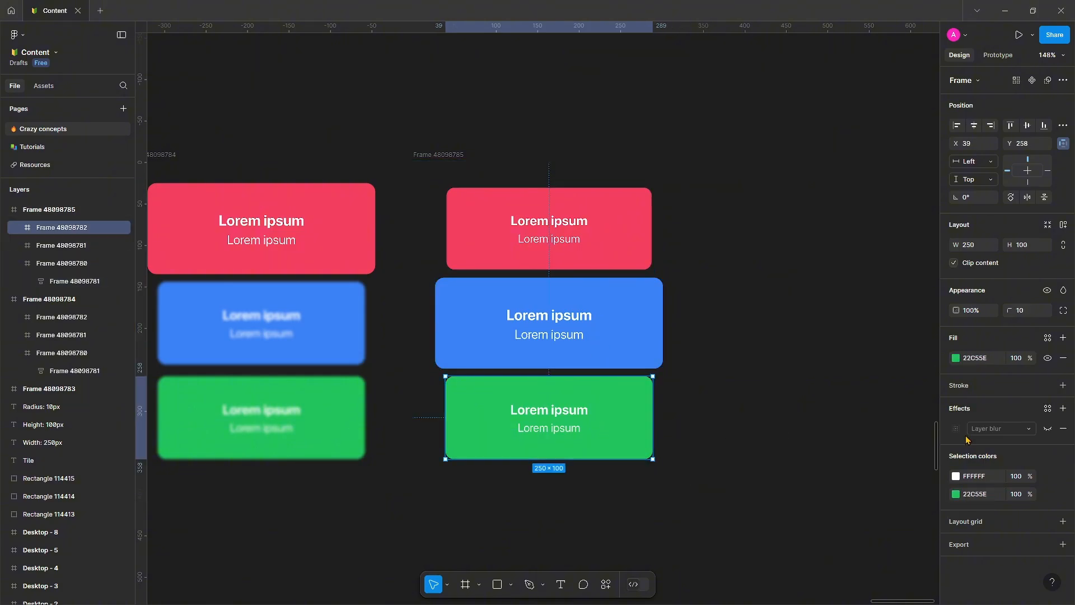
pyautogui.keyDown('ctrl'); pyautogui.click(561, 240); pyautogui.keyUp('ctrl')
pyautogui.click(622, 241)
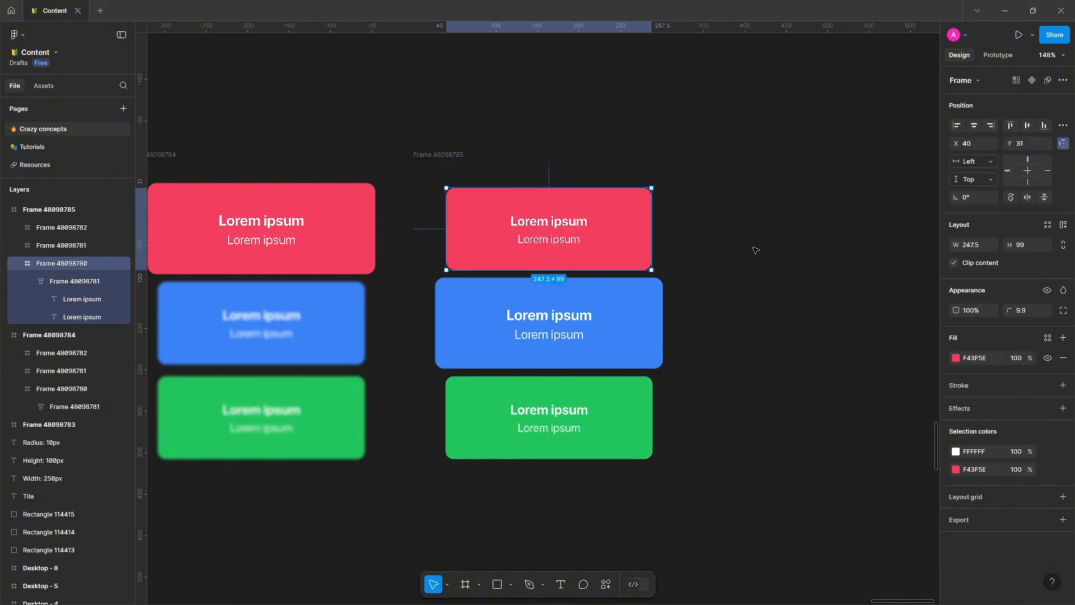
pyautogui.click(756, 250)
pyautogui.click(610, 229)
pyautogui.click(638, 404)
pyautogui.keyDown('shift'); pyautogui.click(630, 249); pyautogui.keyUp('shift')
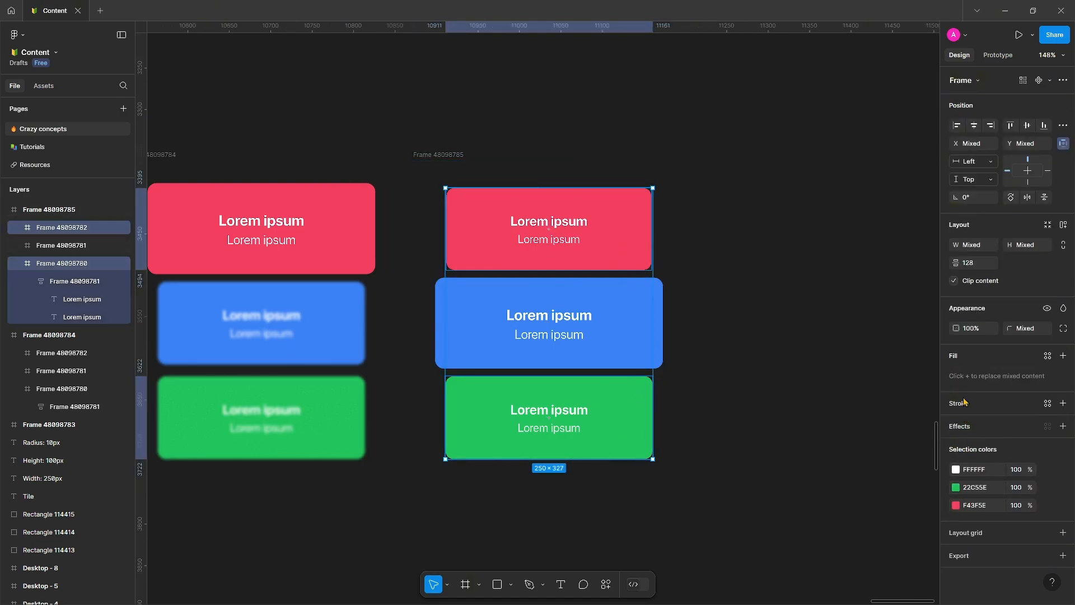
pyautogui.click(968, 429)
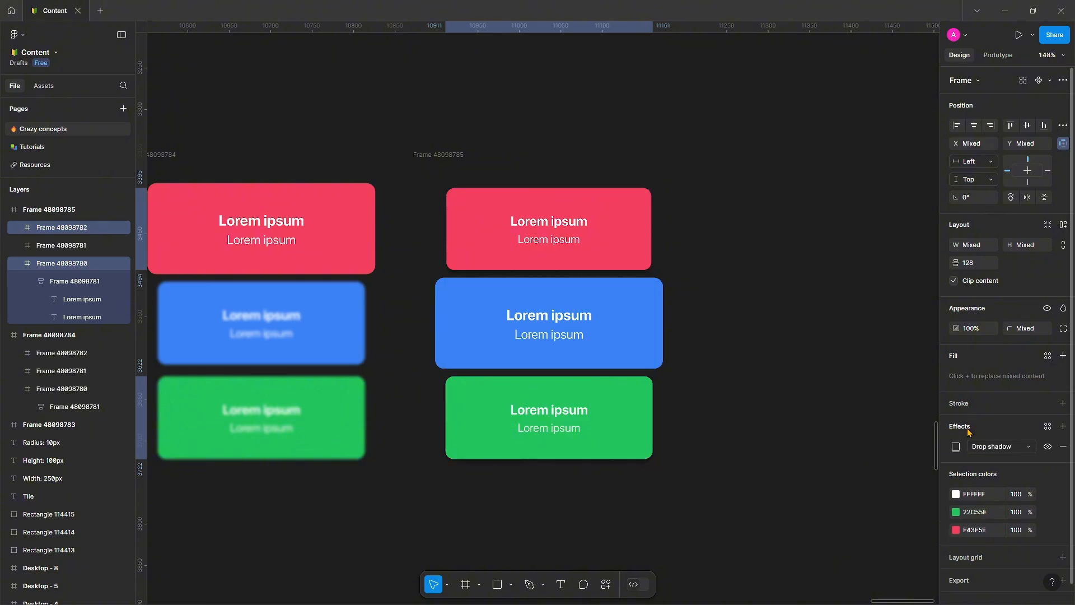
pyautogui.click(989, 451)
pyautogui.click(998, 461)
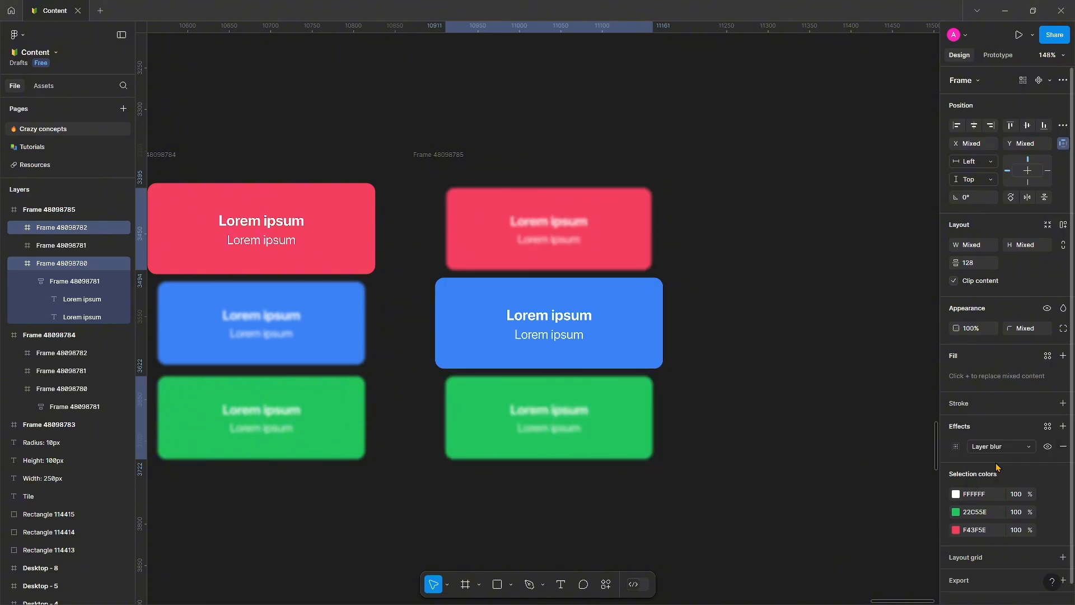
pyautogui.click(836, 414)
# Duplicate the third frame and place the copy to its right.
pyautogui.scroll(-3, 834, 413)
pyautogui.hscroll(3, 784, 392)
pyautogui.scroll(3, 636, 392)
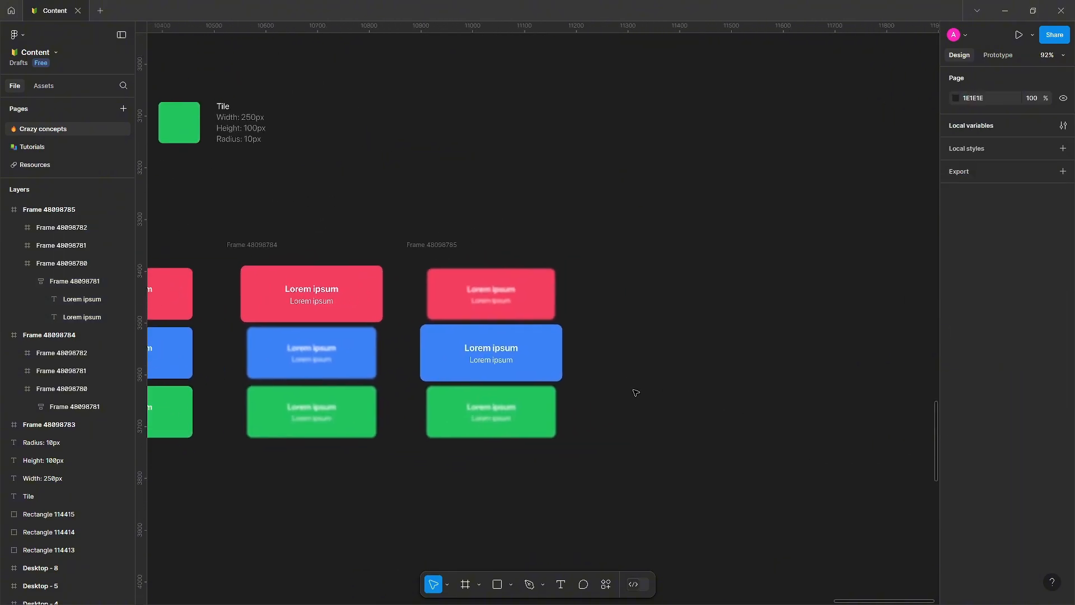
pyautogui.click(359, 204)
pyautogui.moveTo(359, 205); pyautogui.dragTo(607, 226)
pyautogui.moveTo(689, 275); pyautogui.dragTo(619, 262)
pyautogui.scroll(1, 619, 262)
pyautogui.scroll(2, 620, 263)
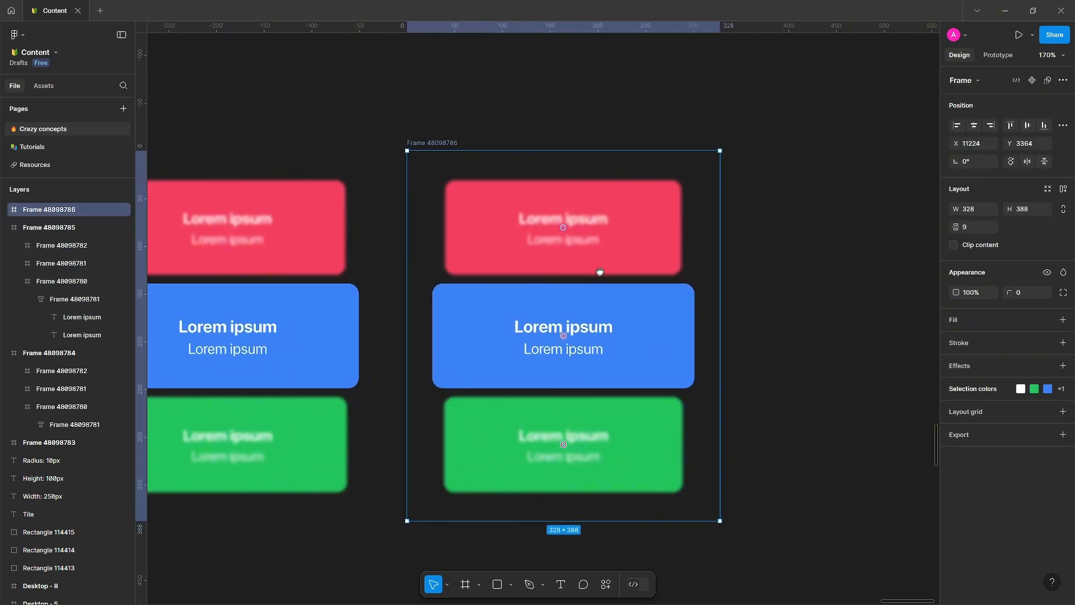
# Scale the middle blue tile of the fourth frame by 0.9.
pyautogui.click(659, 324)
pyautogui.press('k')
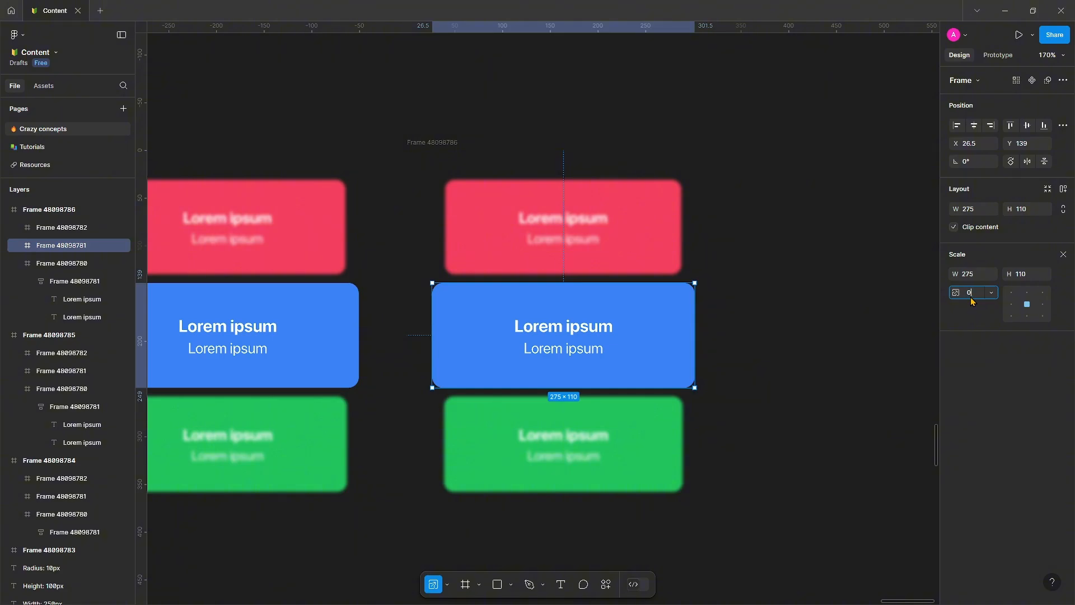
pyautogui.press('Return')
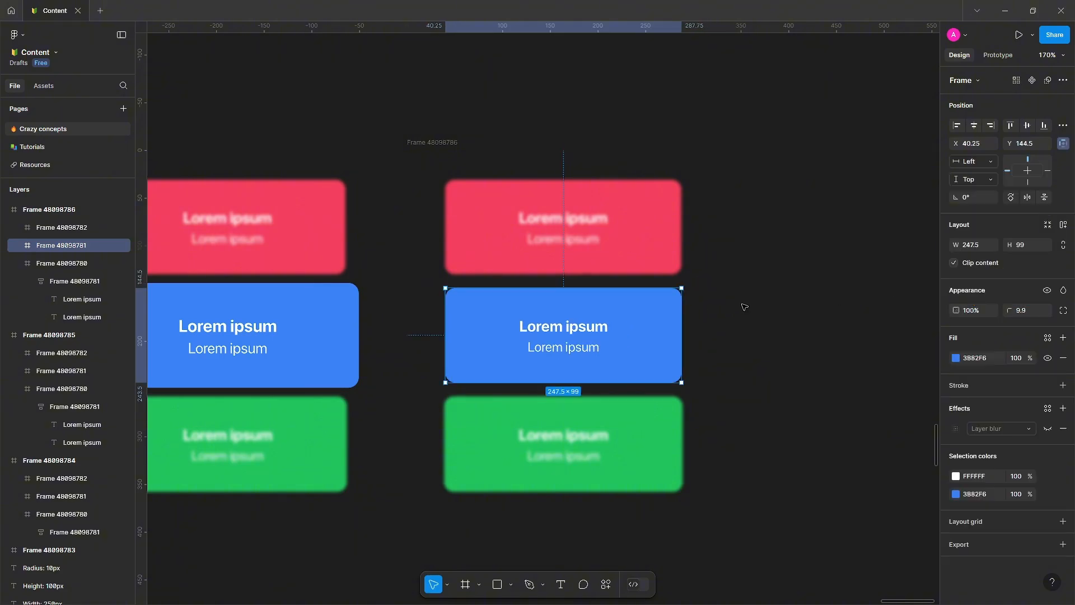
pyautogui.click(744, 307)
# Remove the layer blur from the red and green tiles of the fourth frame.
pyautogui.scroll(-2, 644, 257)
pyautogui.moveTo(644, 257); pyautogui.dragTo(579, 247)
pyautogui.scroll(1, 561, 242)
pyautogui.click(560, 242)
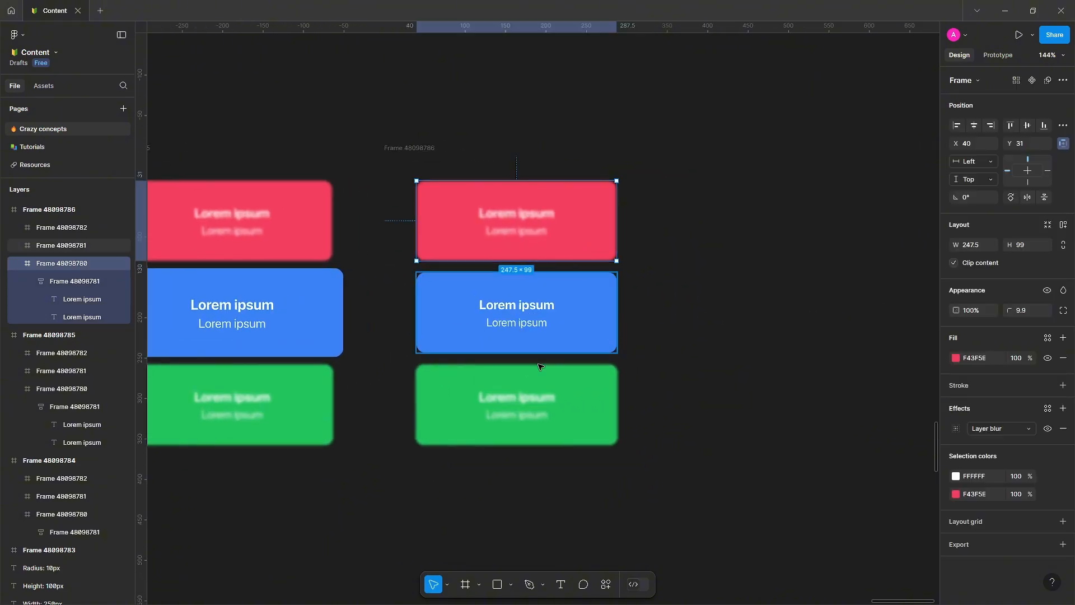
pyautogui.keyDown('shift'); pyautogui.click(547, 406); pyautogui.keyUp('shift')
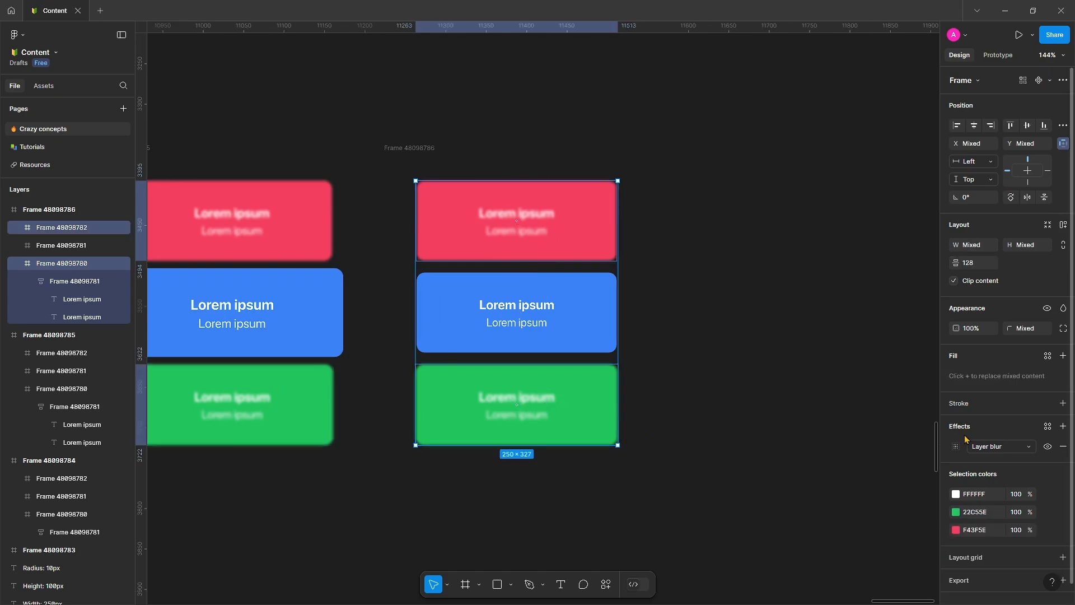
pyautogui.click(1062, 448)
pyautogui.click(833, 434)
# Scale the green tile of the fourth frame by 1.1.
pyautogui.hscroll(-2, 784, 420)
pyautogui.scroll(1, 784, 420)
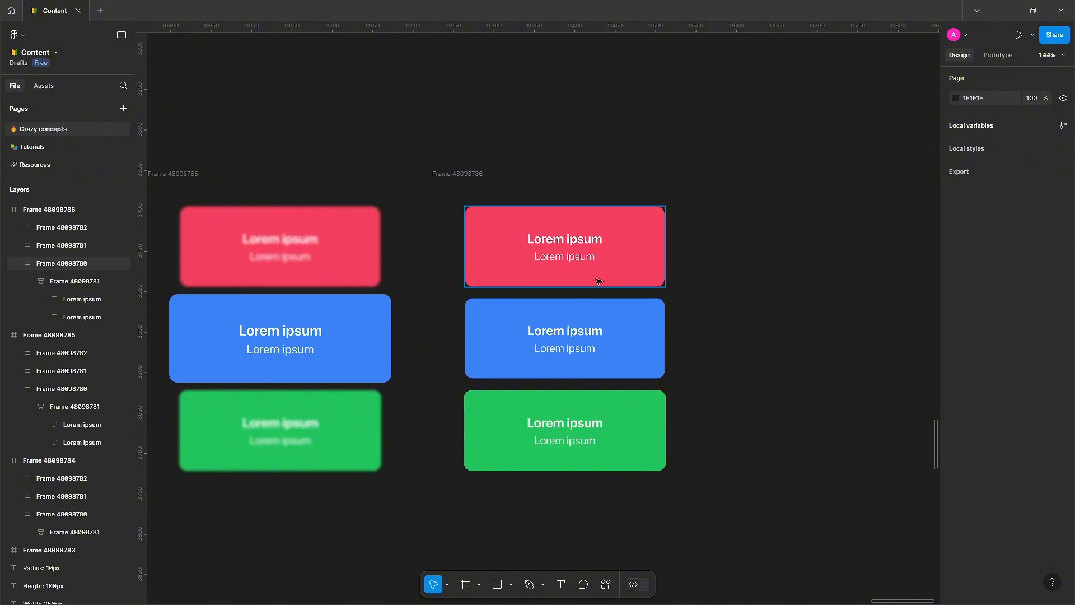
pyautogui.click(620, 422)
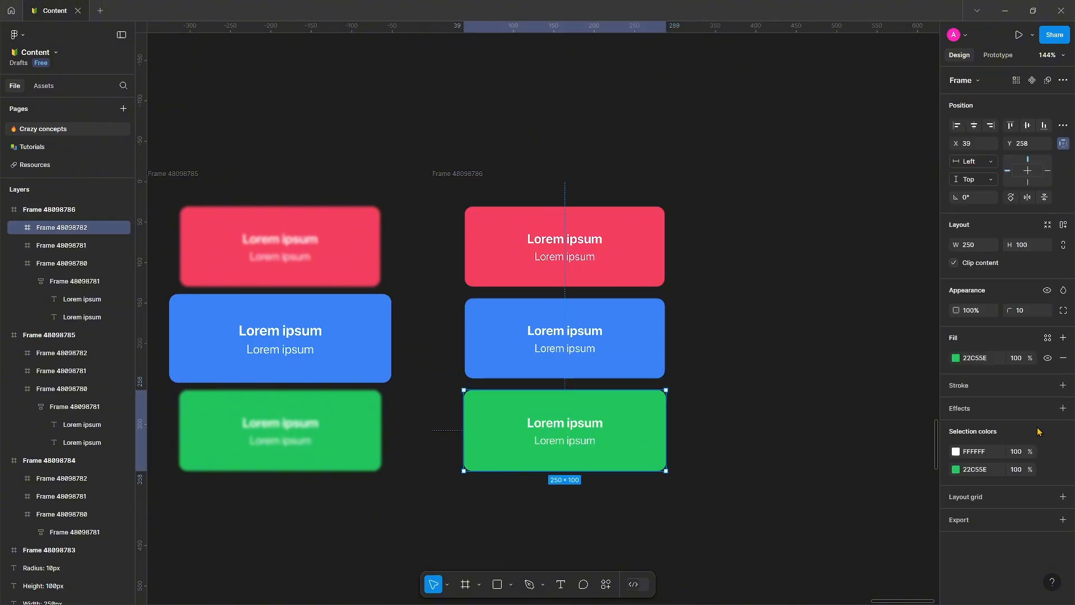
pyautogui.press('k')
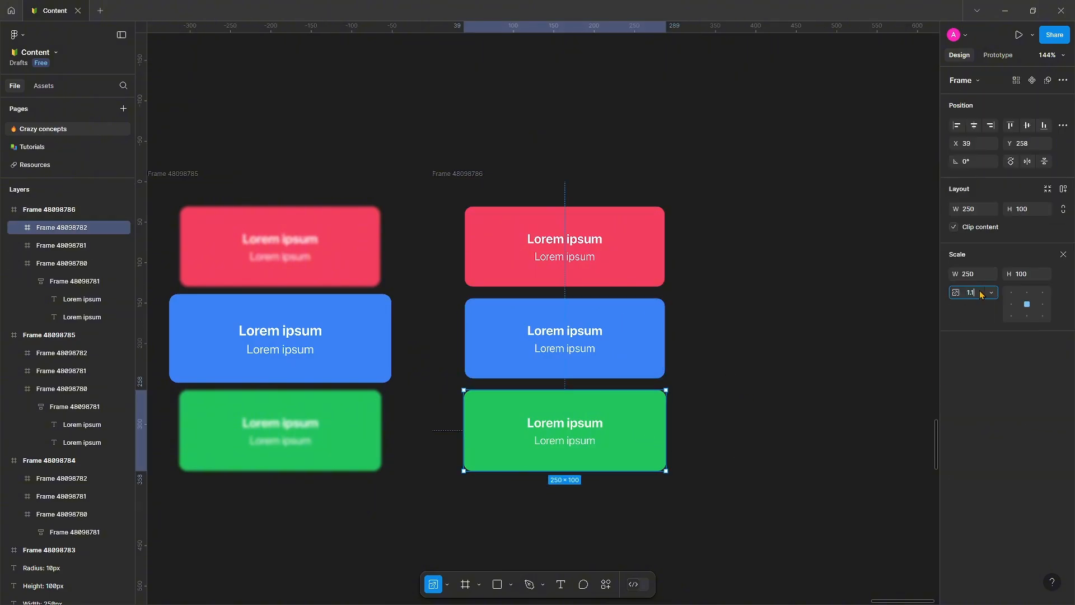
pyautogui.write('1.1')
pyautogui.press('Return')
pyautogui.click(815, 356)
# Add a layer blur to the red and blue tiles of the fourth frame.
pyautogui.hscroll(1, 756, 336)
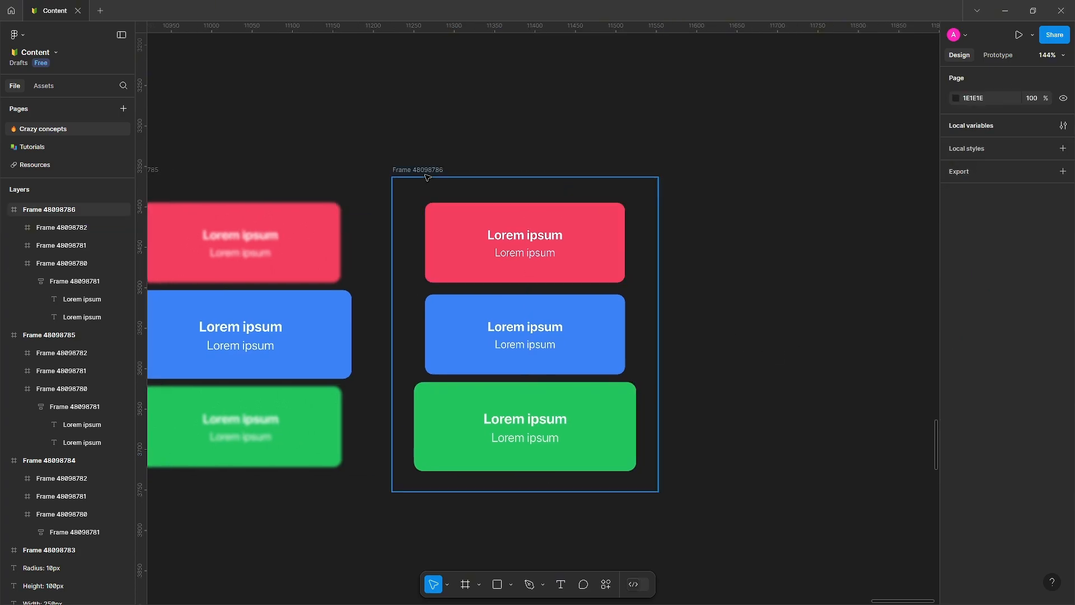
pyautogui.scroll(-1, 392, 179)
pyautogui.click(404, 234)
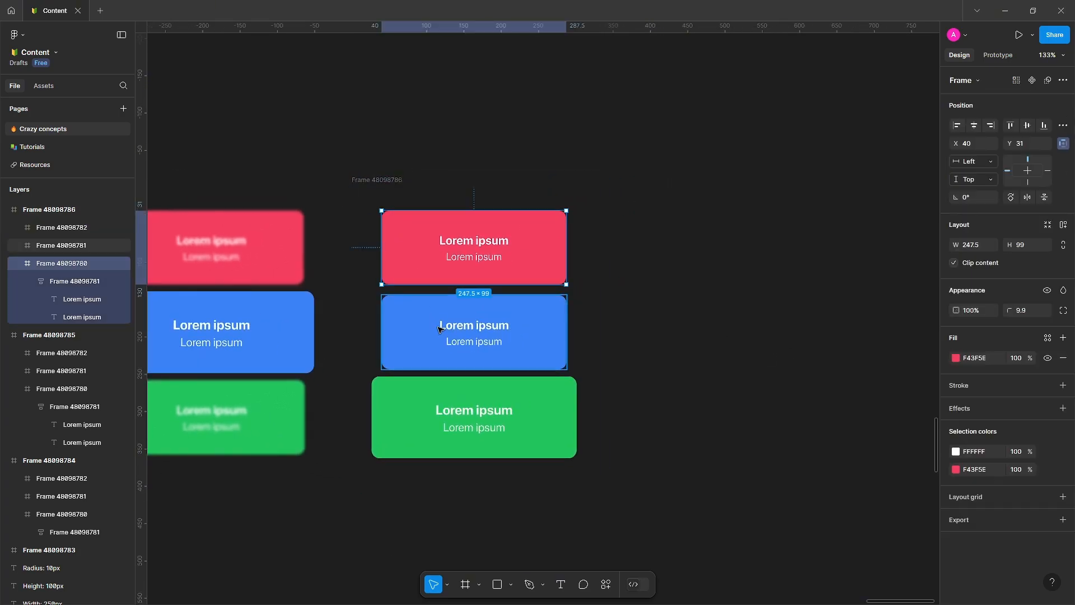
pyautogui.keyDown('shift'); pyautogui.click(439, 329); pyautogui.keyUp('shift')
pyautogui.click(973, 429)
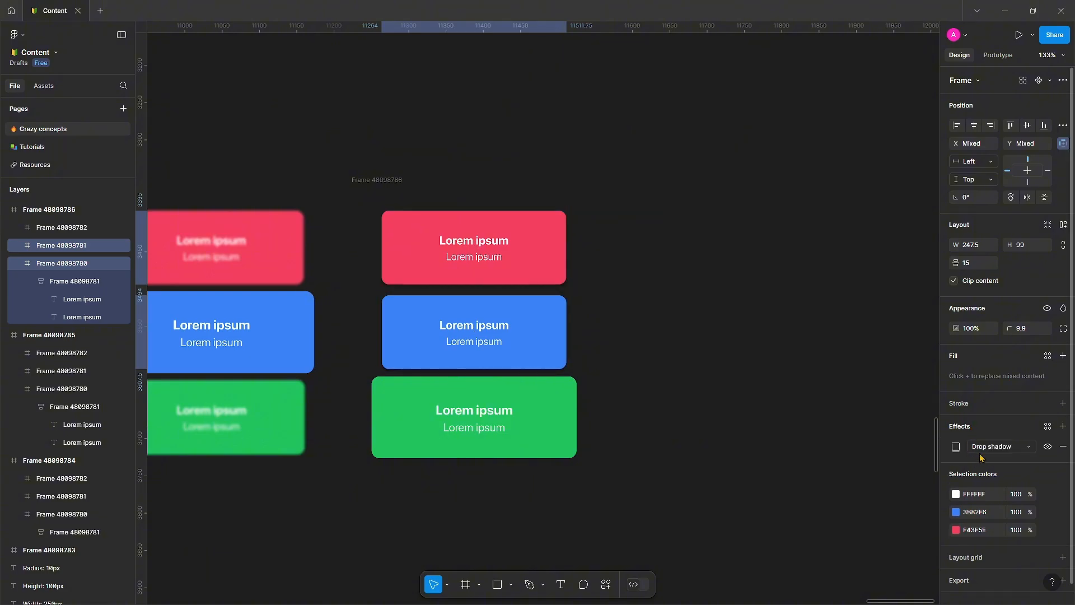
pyautogui.click(994, 446)
pyautogui.click(1003, 460)
pyautogui.click(670, 374)
# Select all four tile frames and combine them into a component set.
pyautogui.scroll(-4, 776, 353)
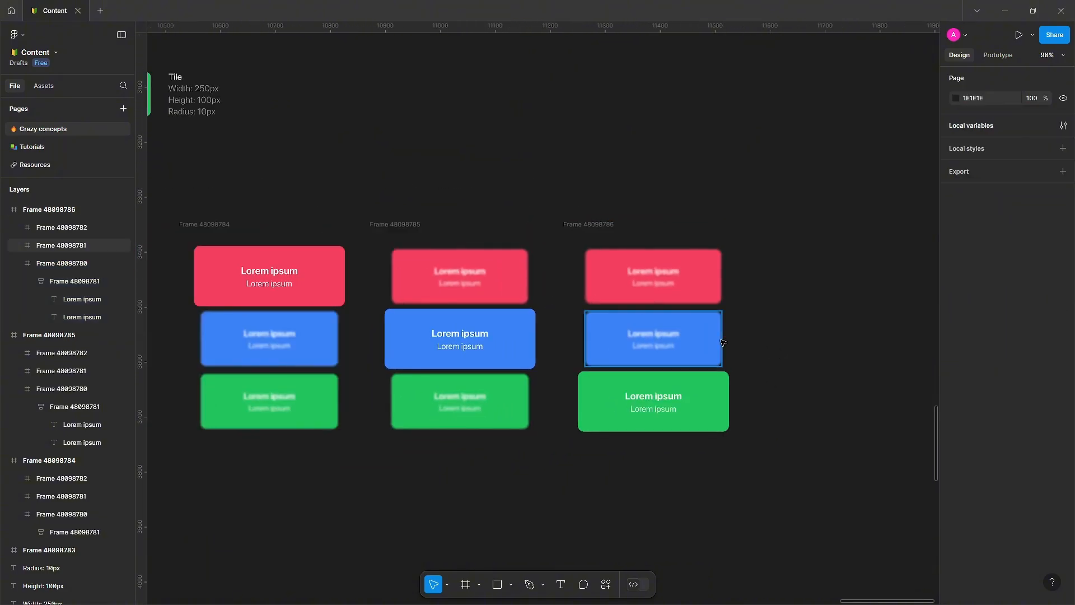
pyautogui.moveTo(690, 341); pyautogui.dragTo(876, 321)
pyautogui.scroll(-2, 876, 321)
pyautogui.moveTo(799, 317); pyautogui.dragTo(704, 310)
pyautogui.scroll(-1, 705, 309)
pyautogui.moveTo(599, 304); pyautogui.dragTo(613, 302)
pyautogui.click(428, 262)
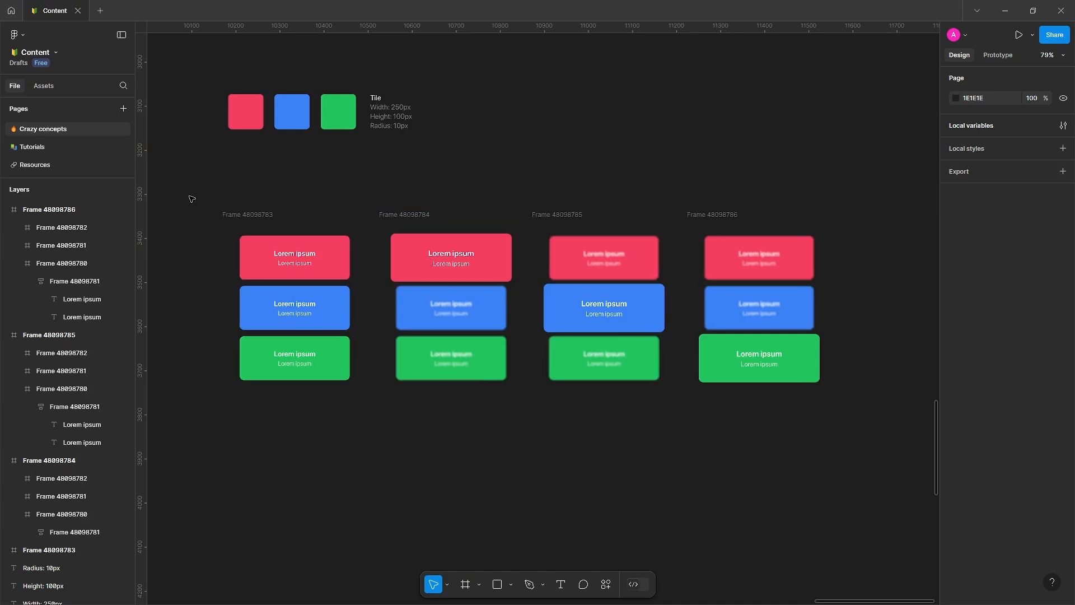
pyautogui.moveTo(187, 192); pyautogui.dragTo(901, 437)
pyautogui.click(1050, 80)
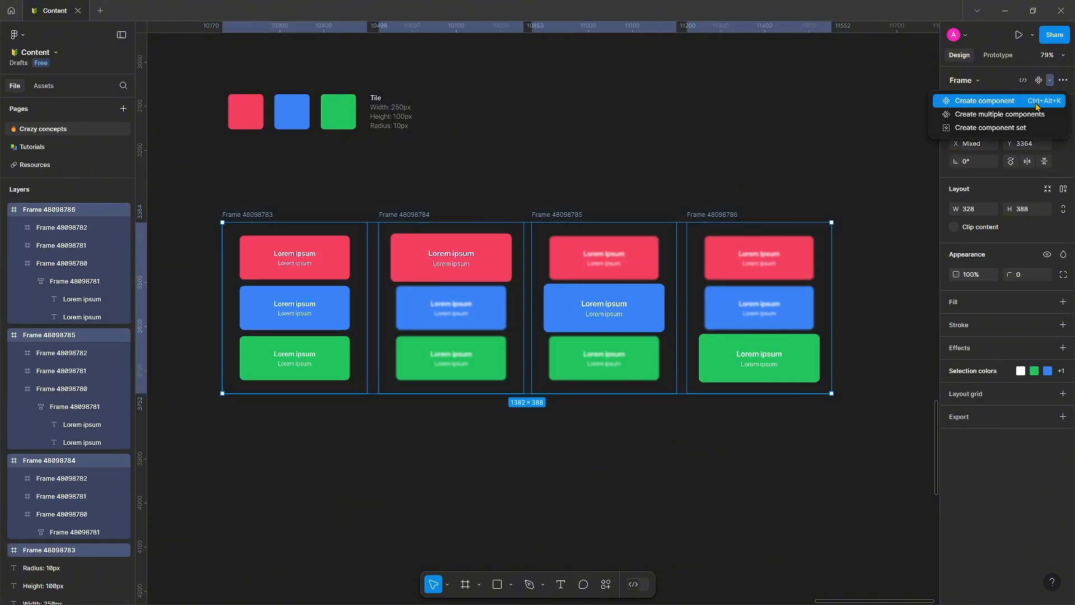
pyautogui.click(990, 128)
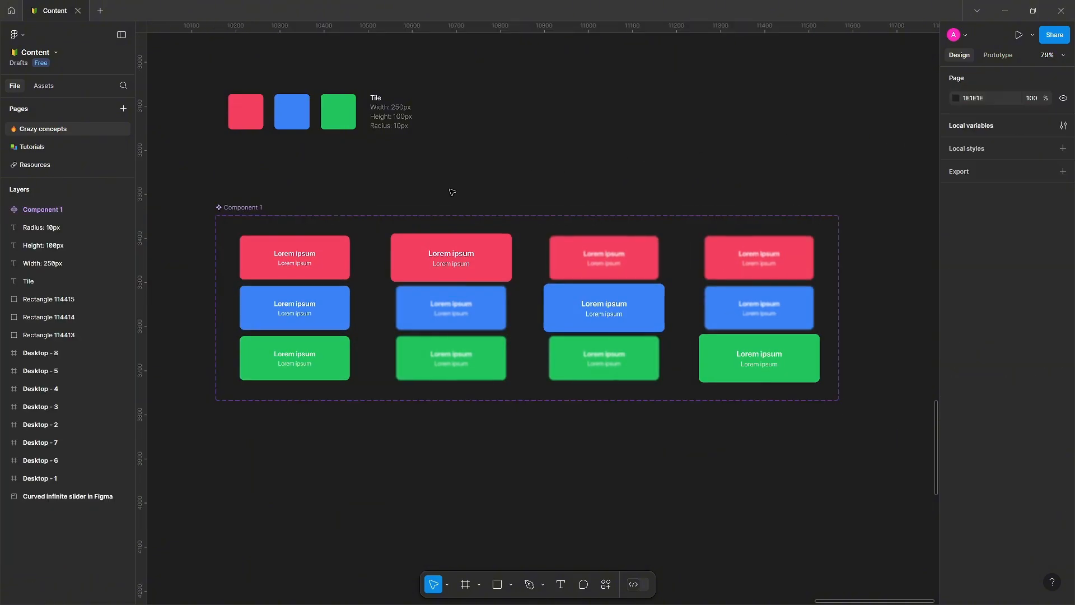
pyautogui.moveTo(219, 209); pyautogui.dragTo(220, 247)
pyautogui.moveTo(368, 280); pyautogui.dragTo(366, 213)
pyautogui.scroll(5, 367, 205)
pyautogui.scroll(-3, 355, 219)
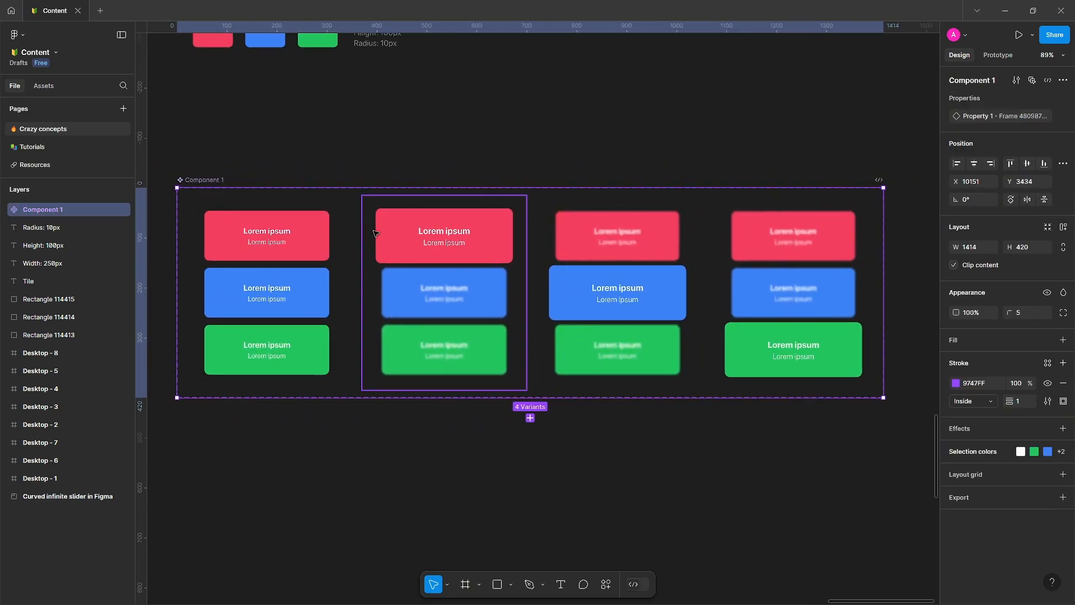
# Set the first variant's property value to Default.
pyautogui.doubleClick(416, 239)
pyautogui.click(220, 180)
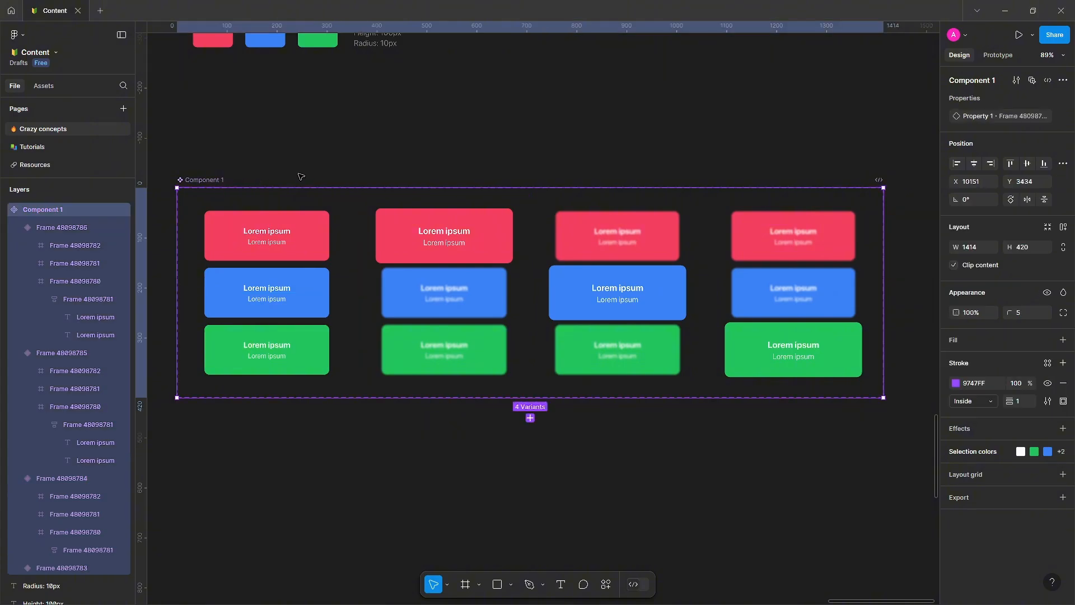
pyautogui.click(317, 176)
pyautogui.click(289, 233)
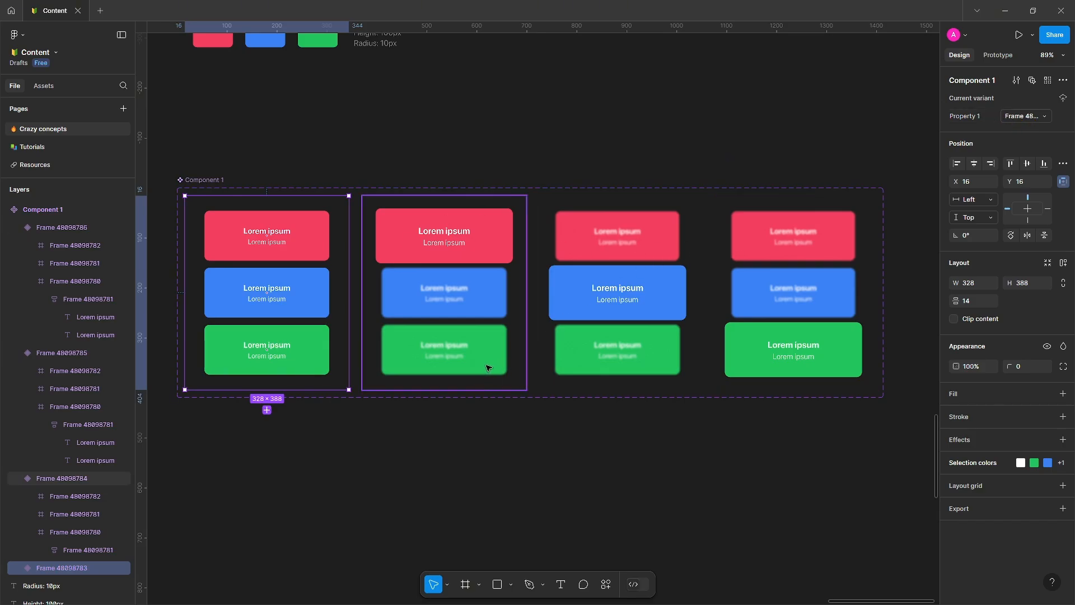
pyautogui.moveTo(412, 377)
pyautogui.mouseDown()
pyautogui.moveTo(408, 336)
pyautogui.moveTo(408, 375)
pyautogui.moveTo(393, 374)
pyautogui.mouseUp()
pyautogui.click(404, 375)
pyautogui.scroll(2, 392, 372)
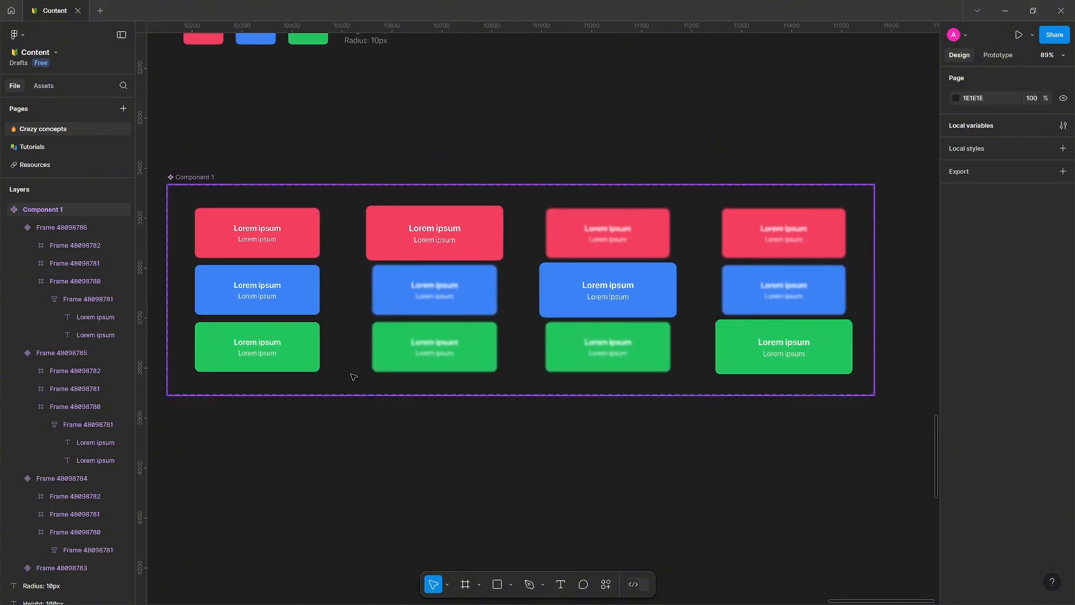
pyautogui.click(291, 318)
pyautogui.click(1018, 118)
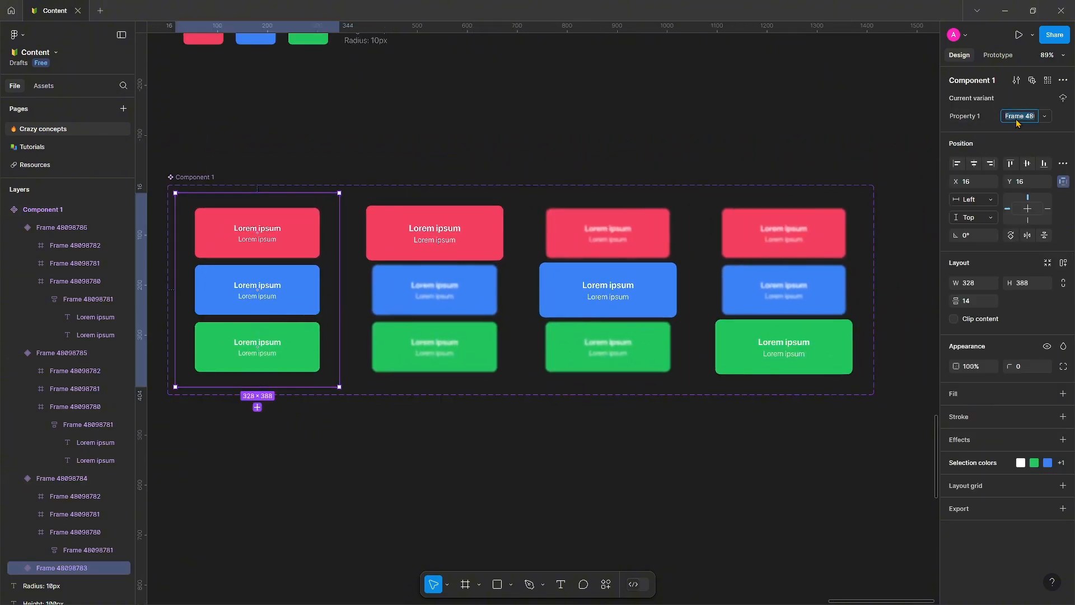
pyautogui.write('Default')
pyautogui.press('Return')
# Name the second, third and fourth variants' property values 1st, 2nd and 3rd.
pyautogui.click(454, 278)
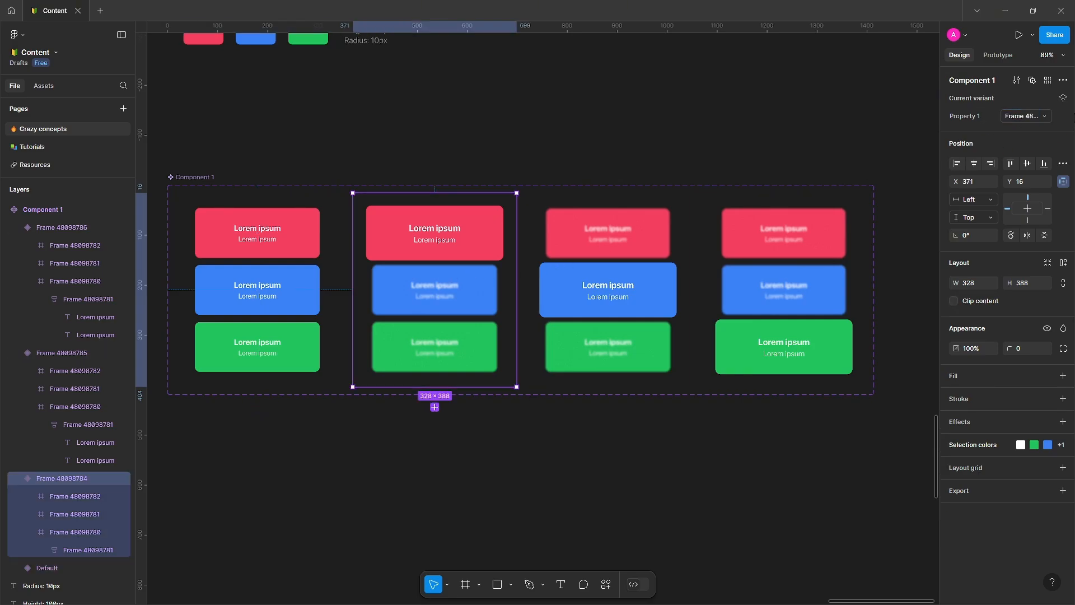
pyautogui.click(1013, 117)
pyautogui.write('1st')
pyautogui.click(664, 224)
pyautogui.click(1025, 120)
pyautogui.write('2nd')
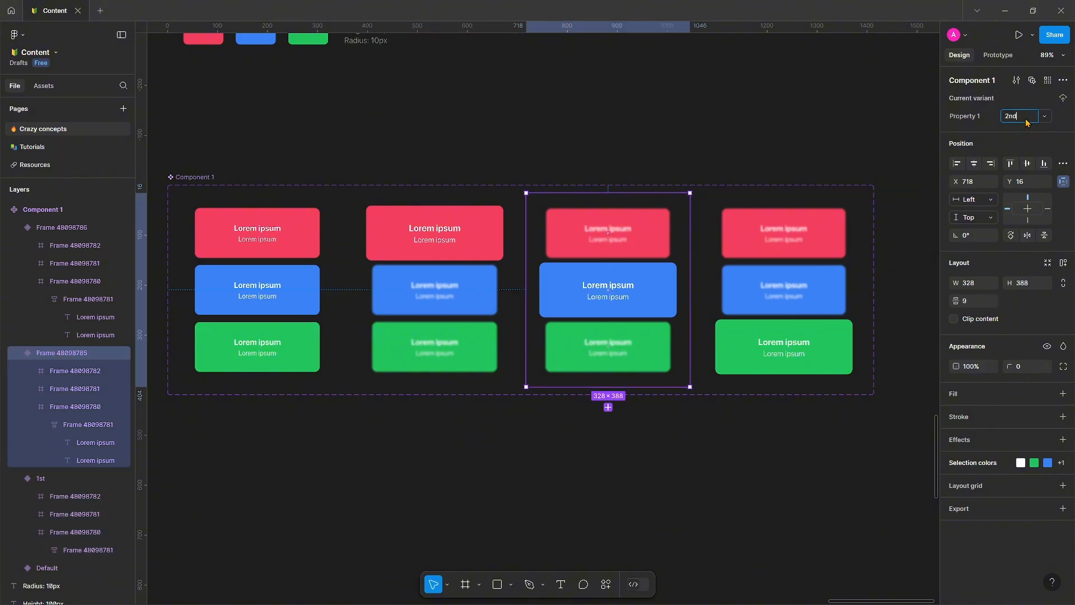
pyautogui.click(839, 217)
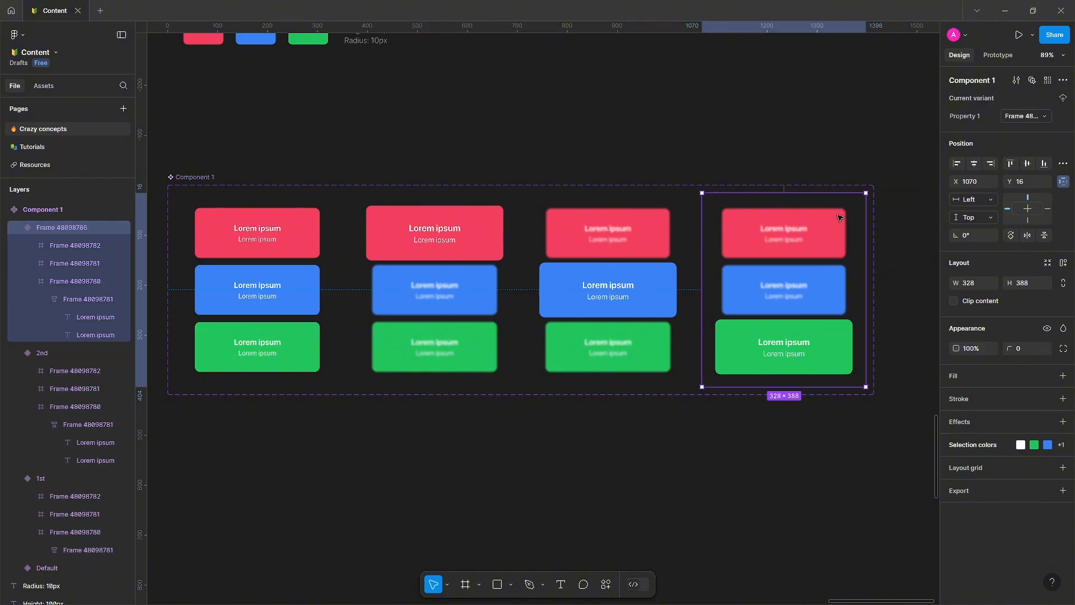
pyautogui.click(1028, 122)
pyautogui.write('34')
pyautogui.write('d')
pyautogui.press('Return')
# Rename the component set's variant property to HasEffect.
pyautogui.click(344, 204)
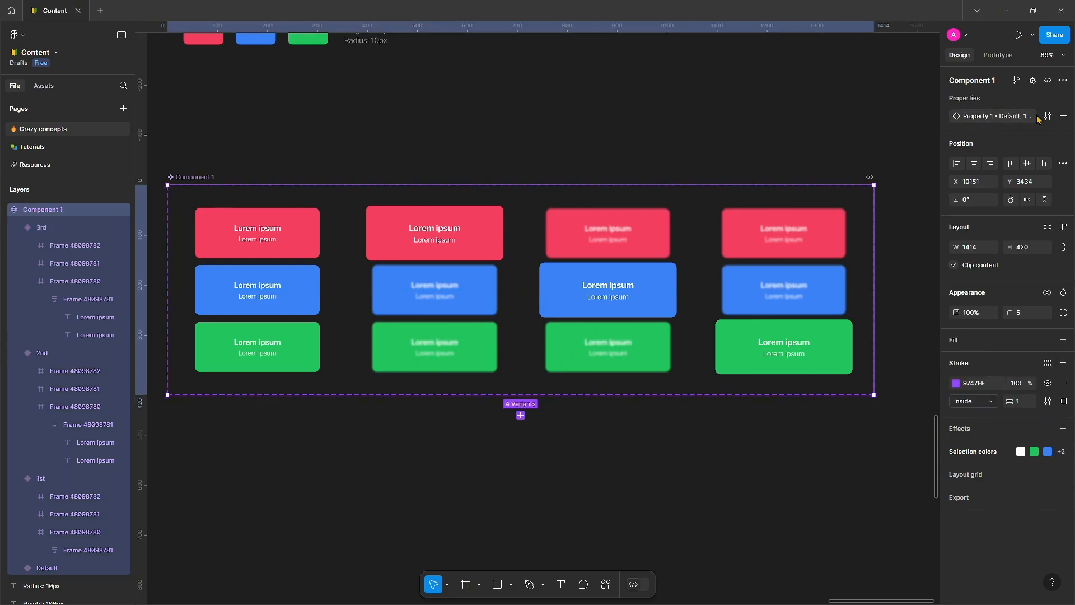
pyautogui.click(1048, 116)
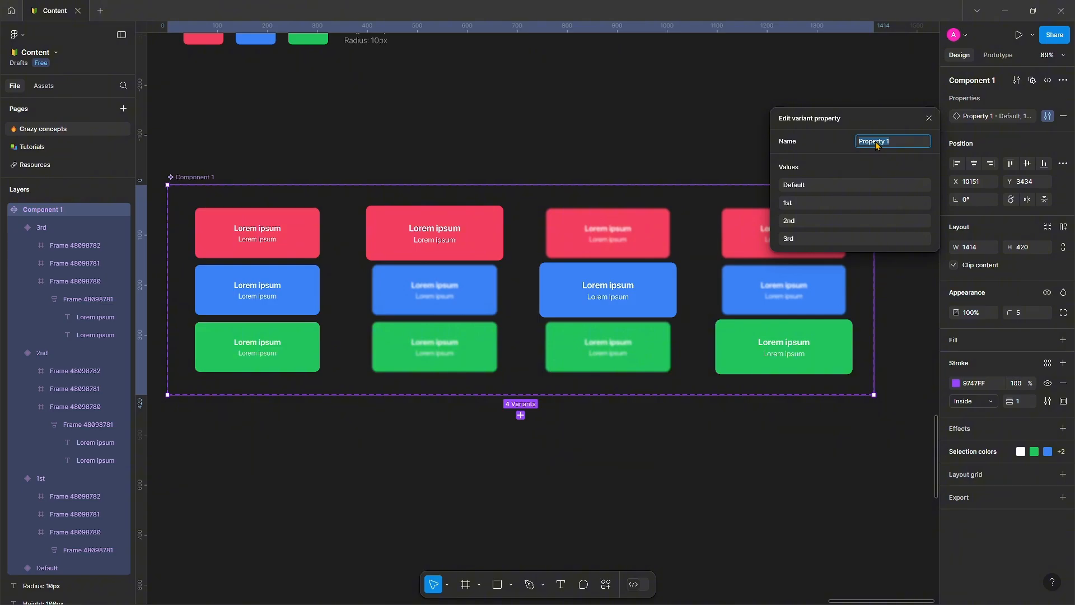
pyautogui.write('E')
pyautogui.write('Has')
pyautogui.press('Return')
pyautogui.click(781, 159)
pyautogui.moveTo(780, 159); pyautogui.dragTo(791, 127)
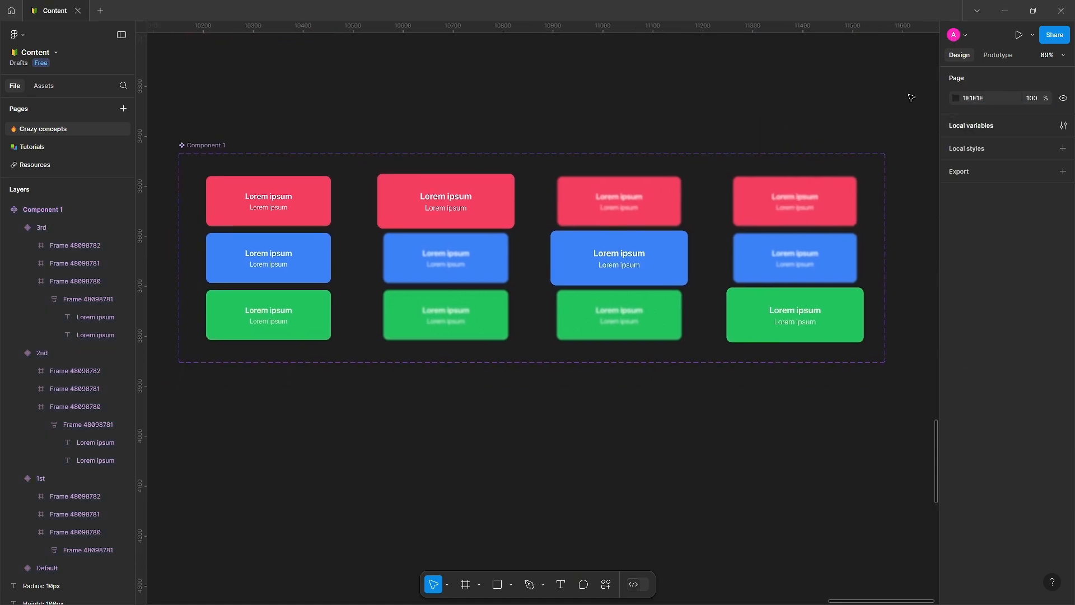
# In prototype mode, connect the Default variant's red tile to the 1st variant.
pyautogui.moveTo(511, 139); pyautogui.dragTo(532, 145)
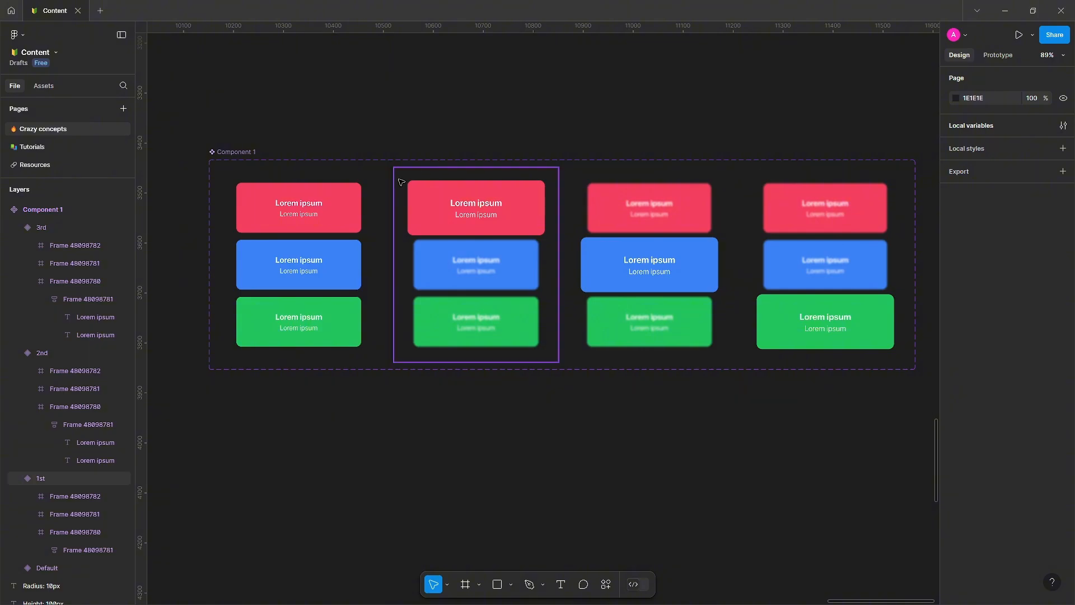
pyautogui.click(377, 196)
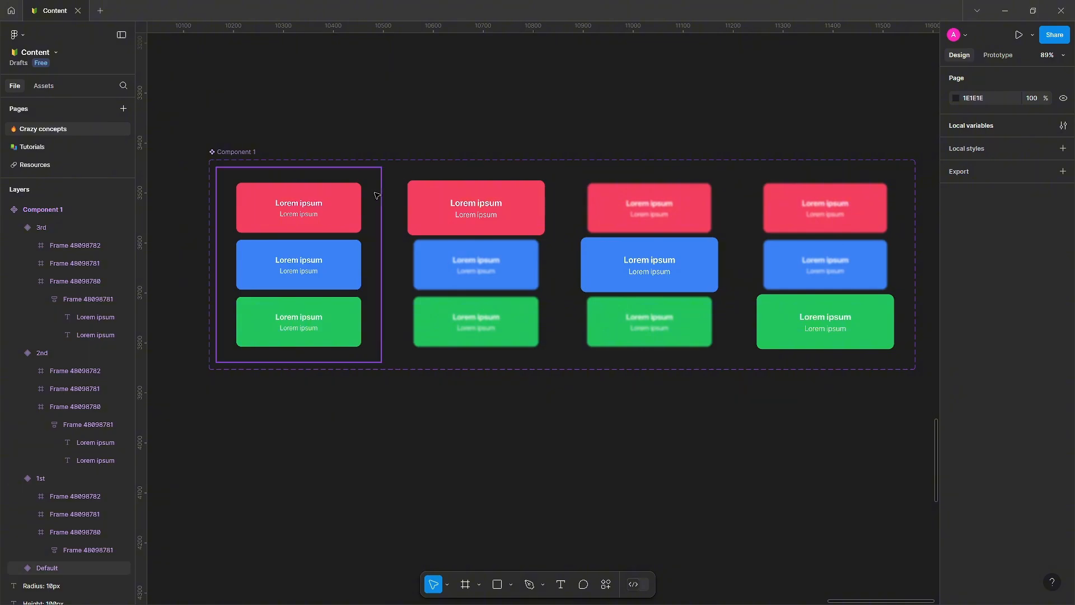
pyautogui.scroll(3, 370, 230)
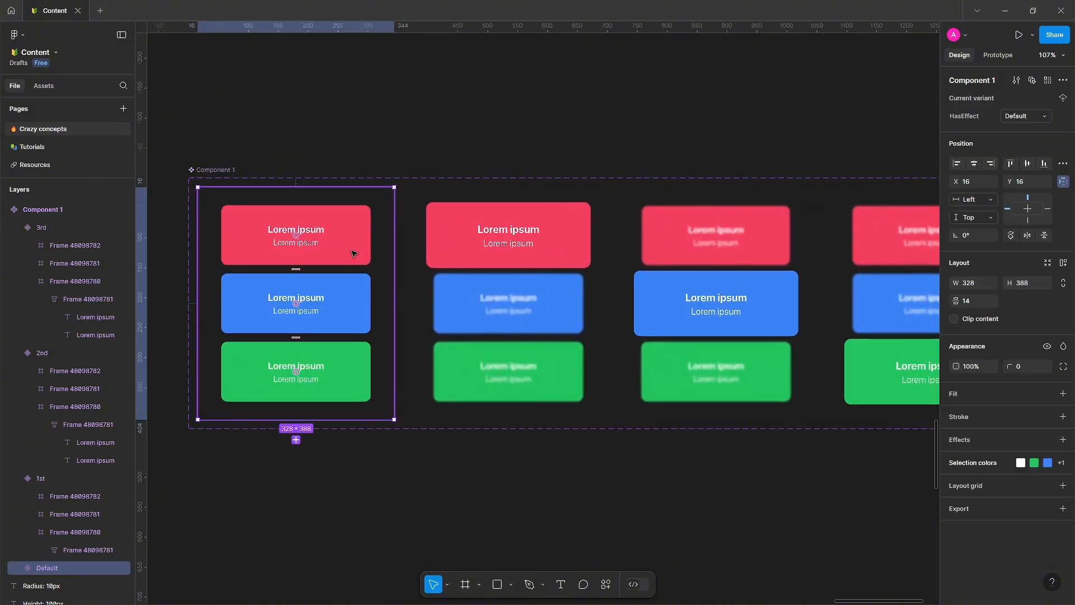
pyautogui.click(998, 55)
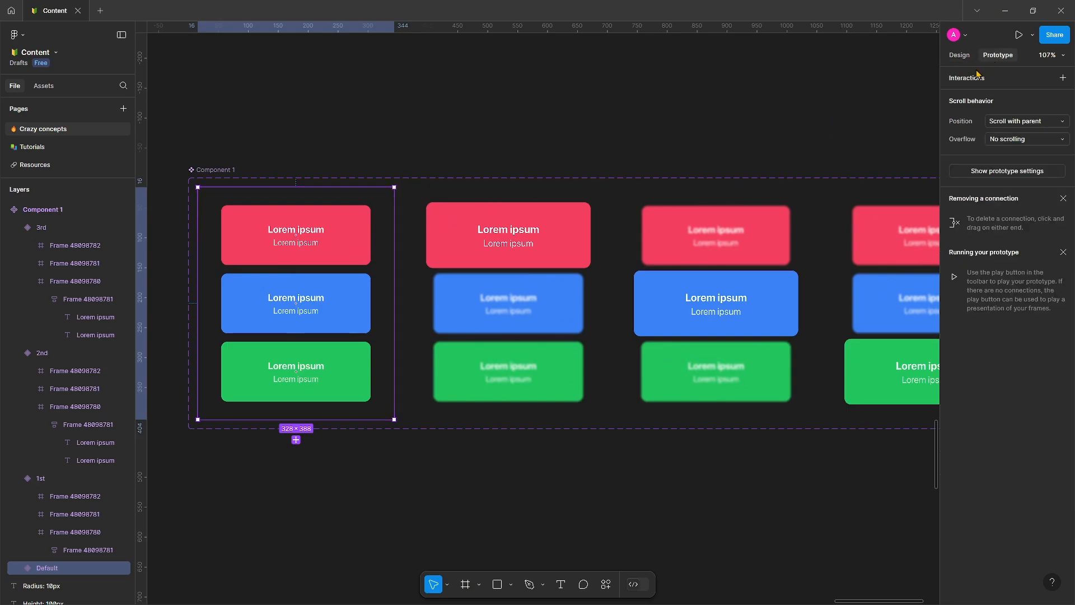
pyautogui.click(348, 243)
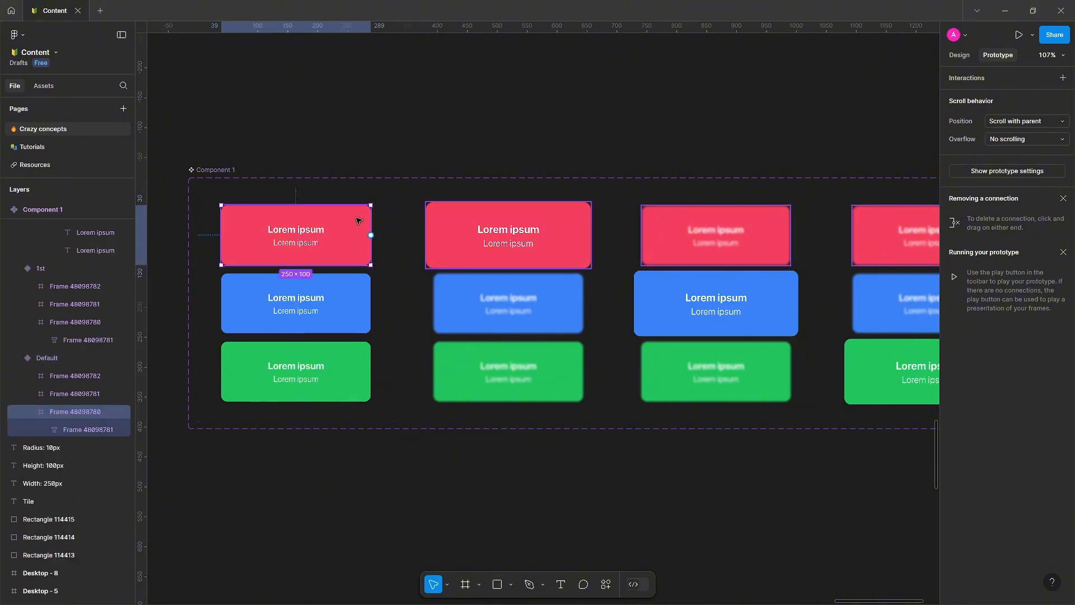
pyautogui.moveTo(371, 235); pyautogui.dragTo(419, 266)
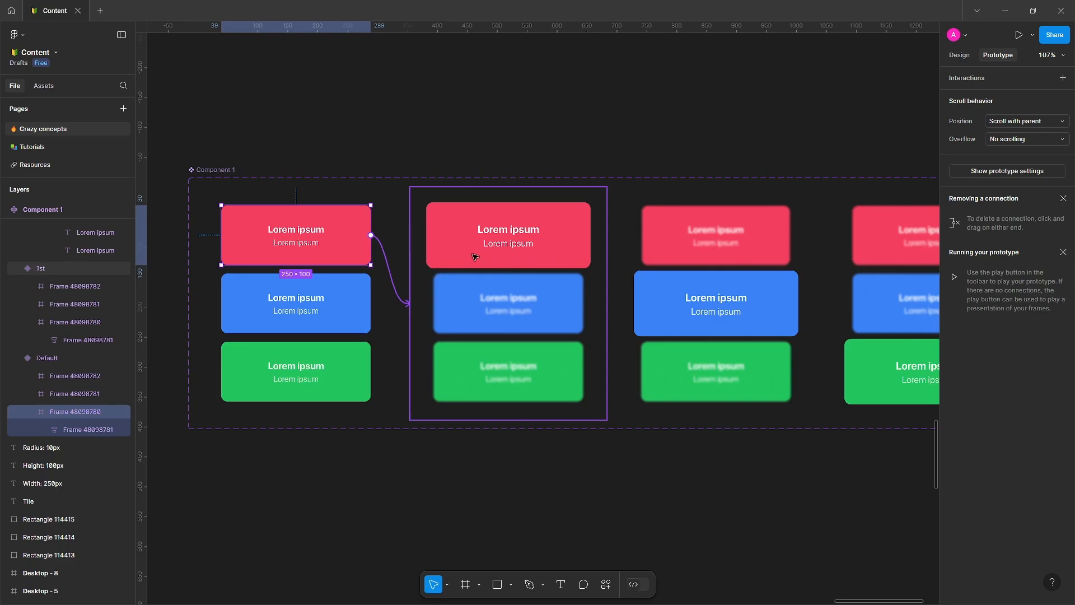
pyautogui.moveTo(475, 257); pyautogui.dragTo(475, 257)
pyautogui.moveTo(427, 333); pyautogui.dragTo(557, 191)
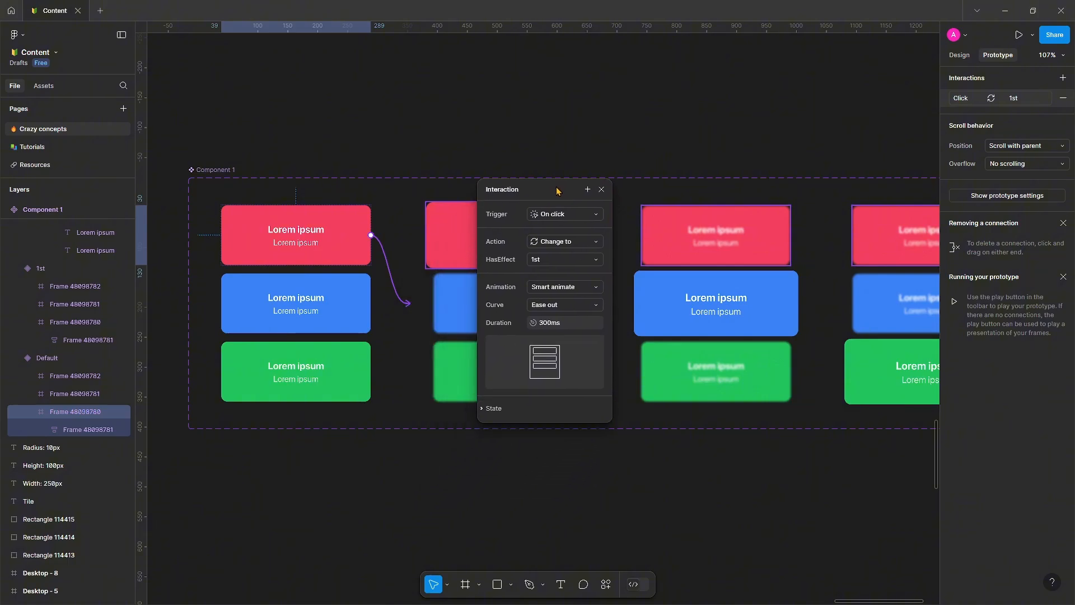
# Set the interaction trigger to While hovering with Smart animate animation and Ease out curve.
pyautogui.click(588, 215)
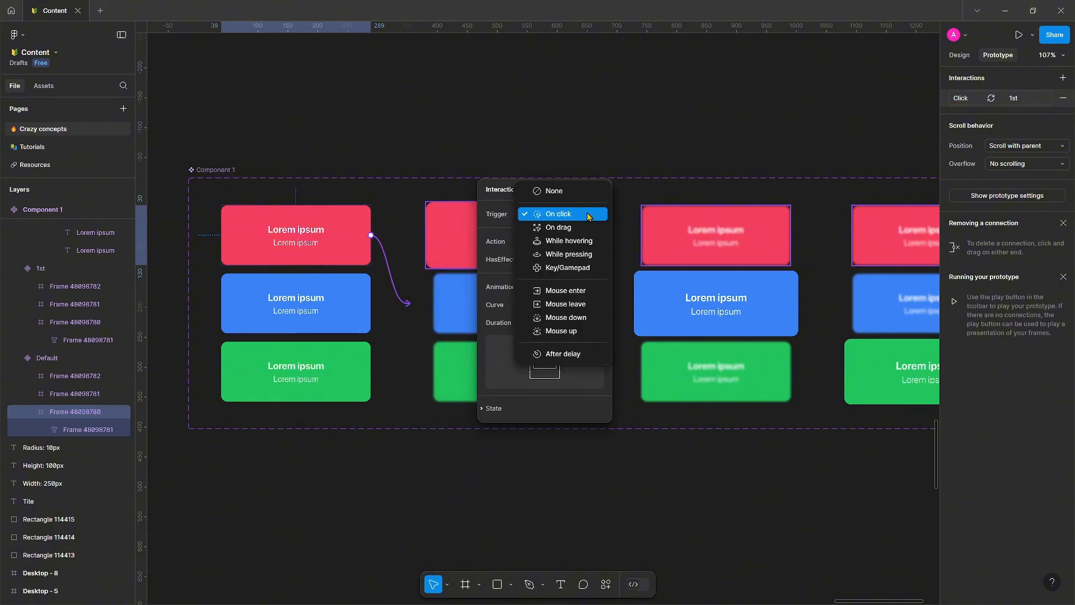
pyautogui.click(571, 247)
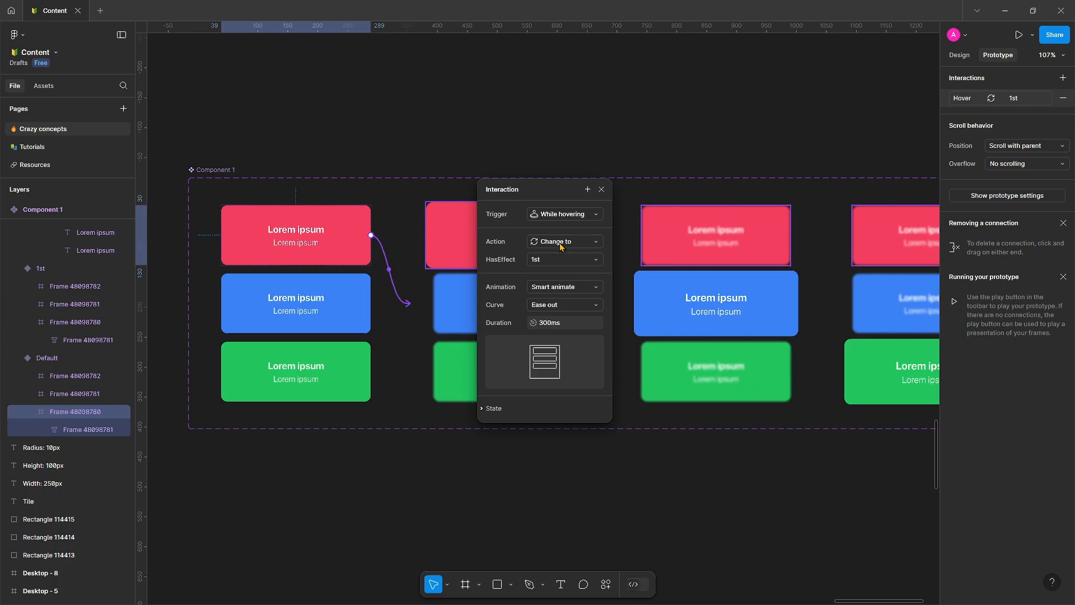
pyautogui.click(537, 288)
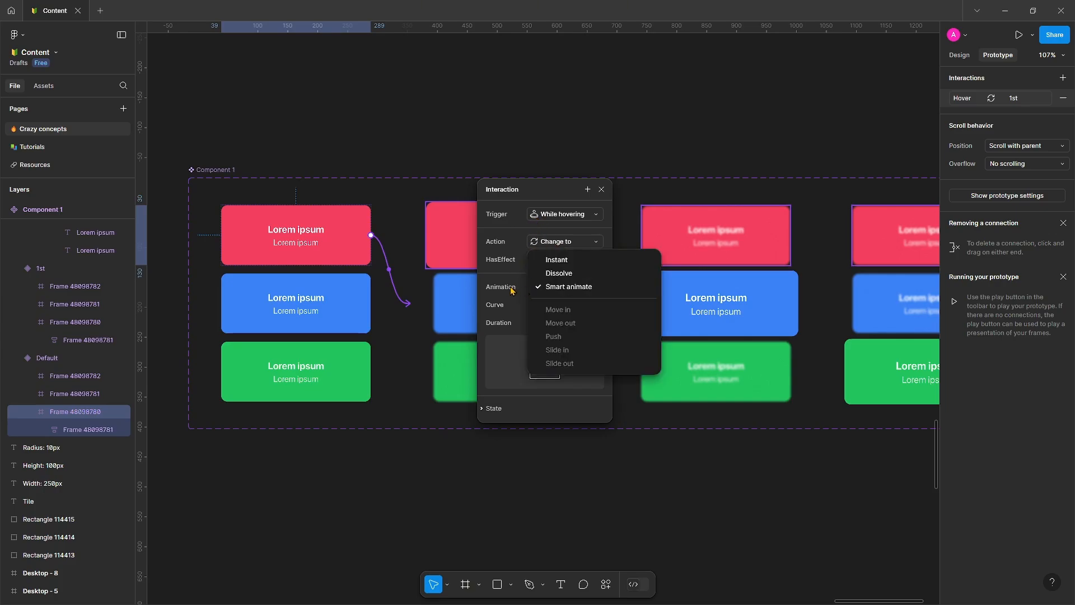
pyautogui.click(545, 288)
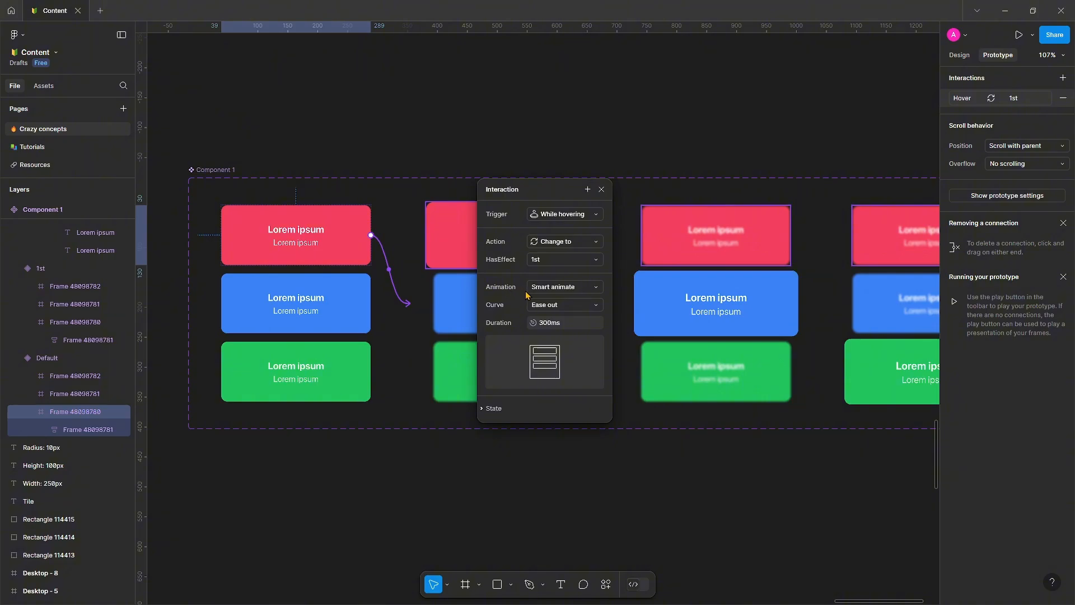
pyautogui.click(542, 310)
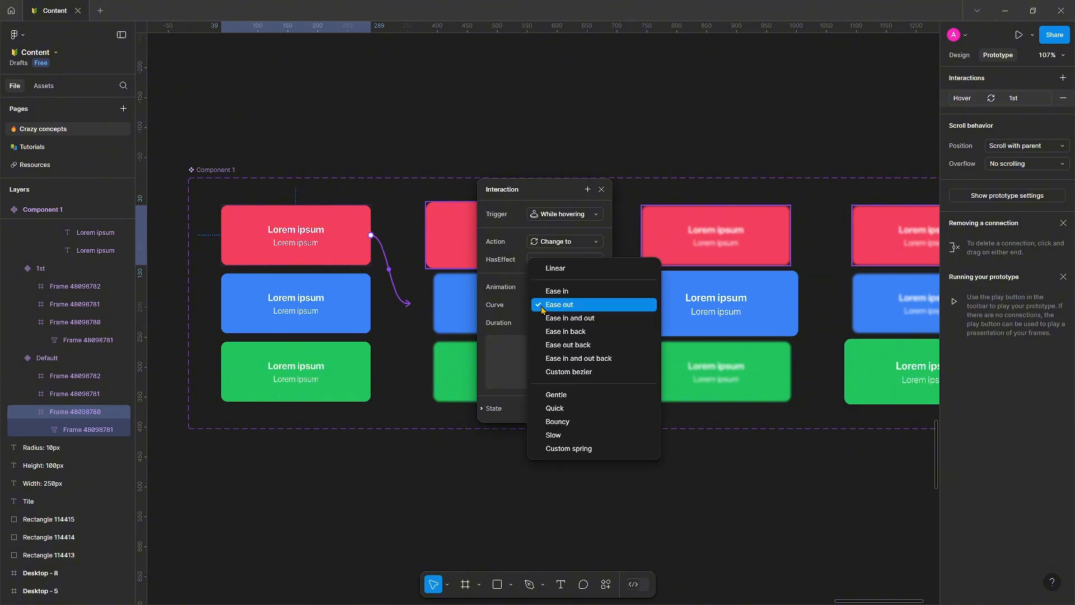
pyautogui.click(542, 310)
pyautogui.click(543, 307)
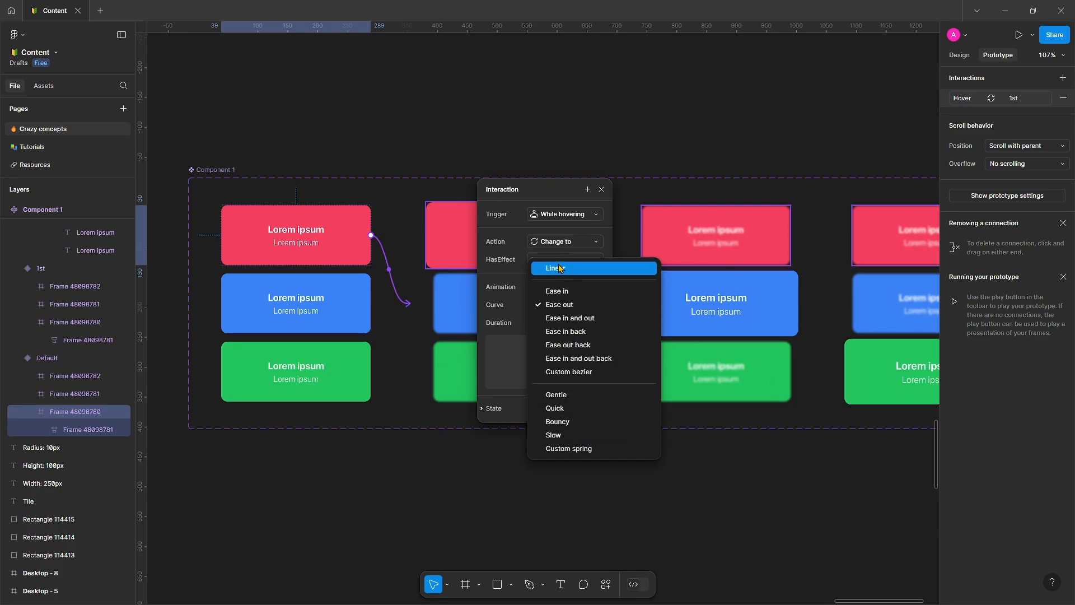
pyautogui.click(507, 290)
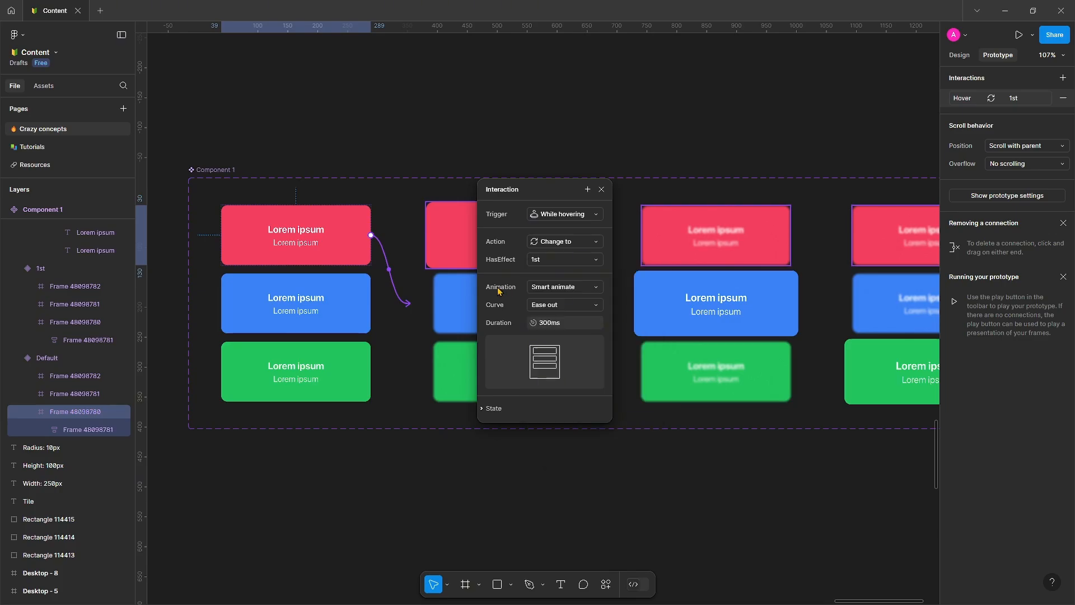
# Connect the Default variant's blue tile to the 2nd variant with a While hovering trigger.
pyautogui.click(550, 308)
pyautogui.click(549, 308)
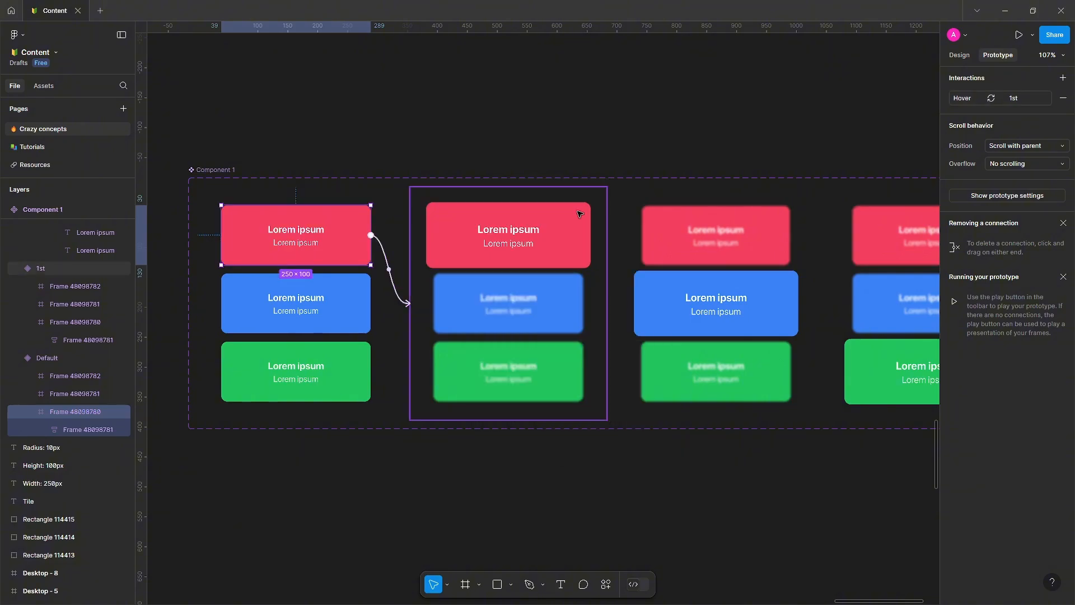
pyautogui.click(602, 189)
pyautogui.click(342, 315)
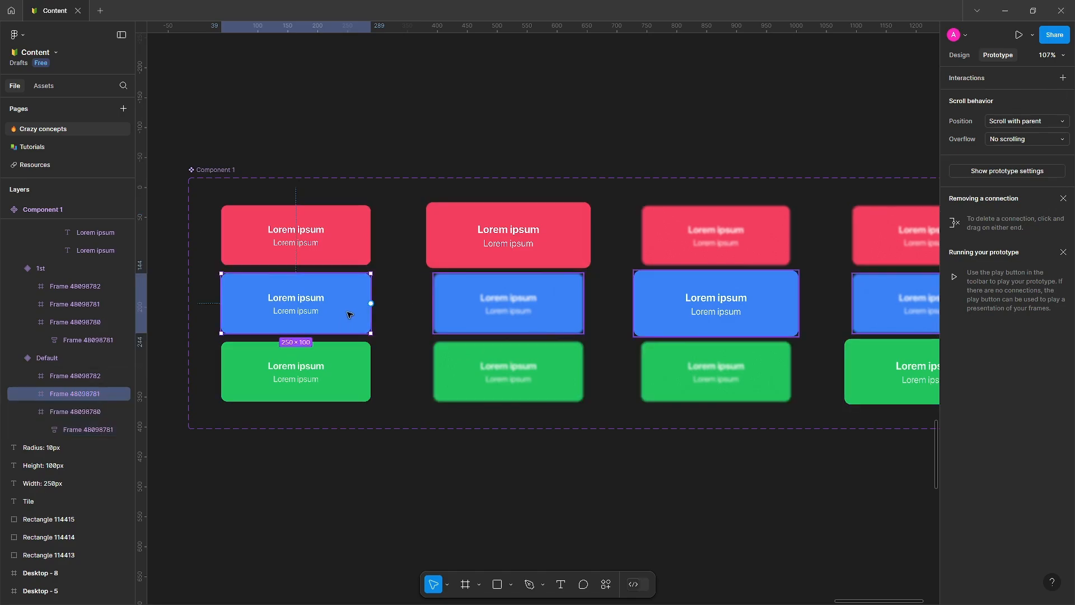
pyautogui.moveTo(371, 303); pyautogui.dragTo(638, 319)
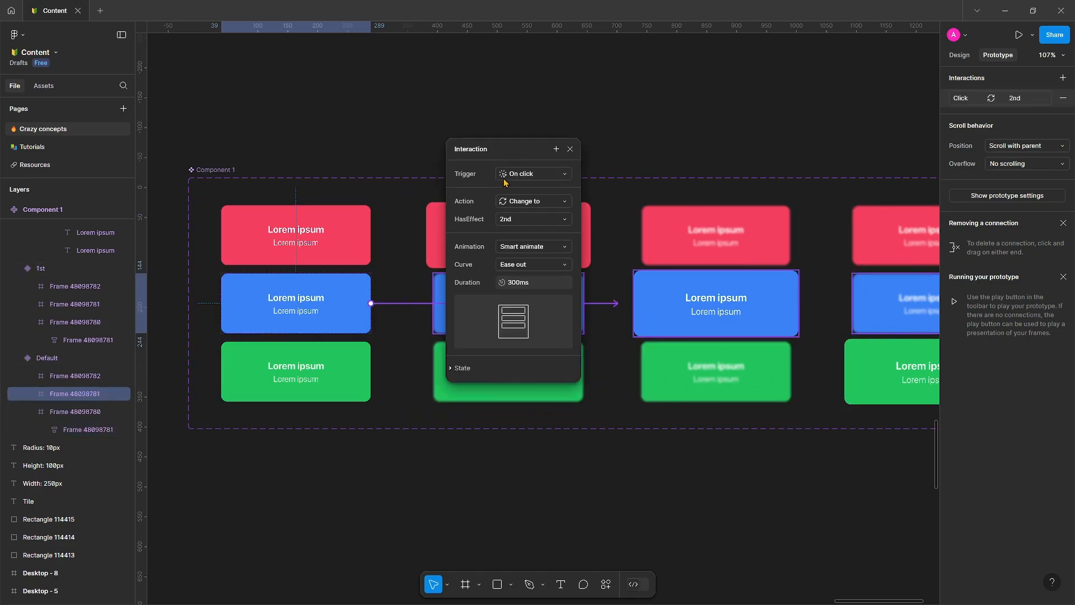
pyautogui.click(520, 176)
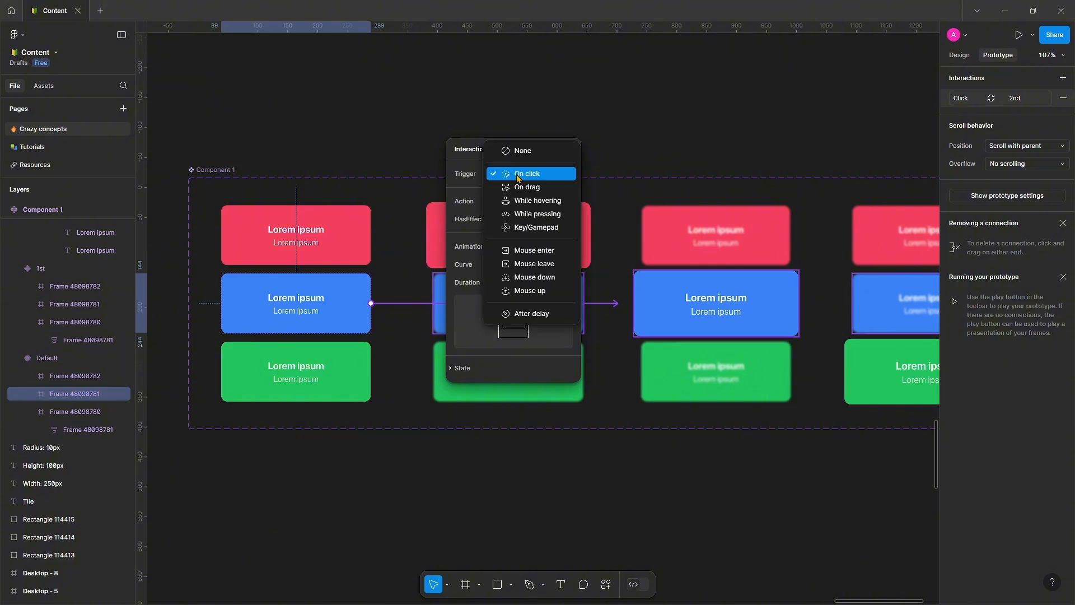
pyautogui.click(511, 205)
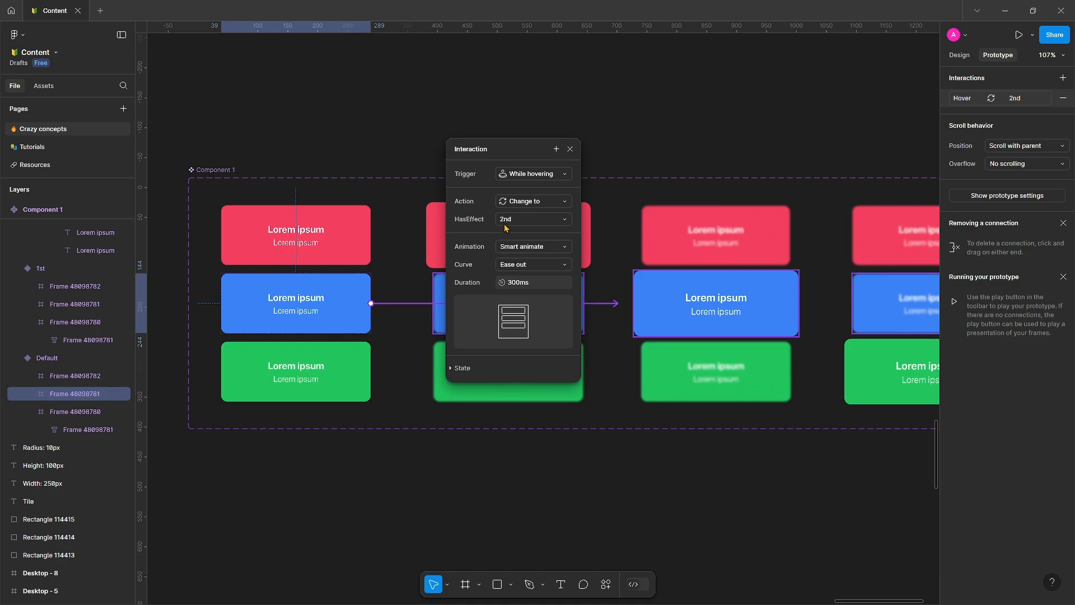
pyautogui.moveTo(500, 147); pyautogui.dragTo(492, 190)
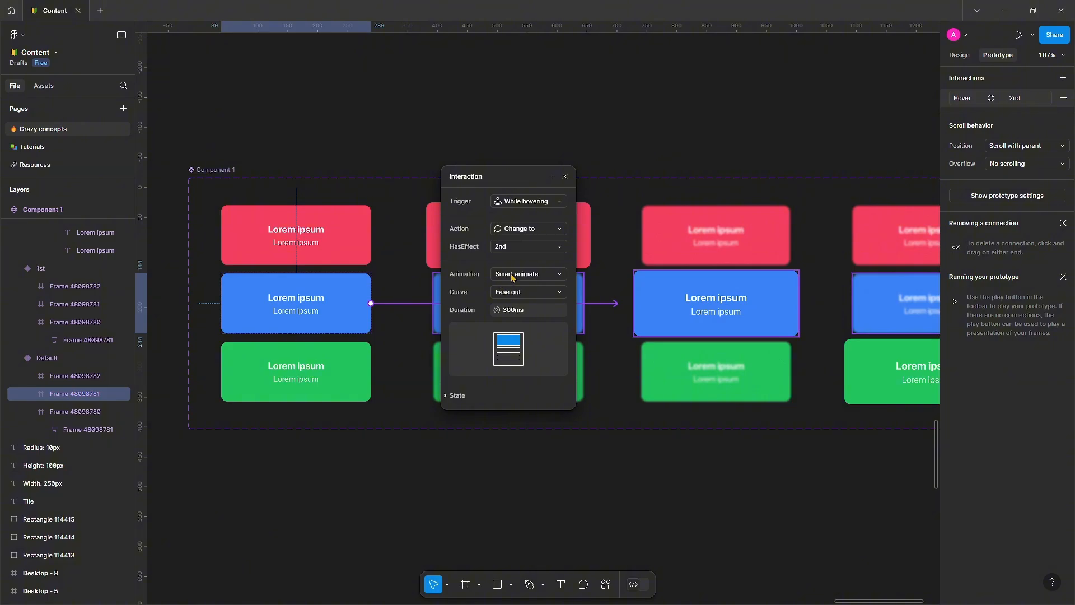
pyautogui.click(565, 177)
# Connect the Default variant's green tile to the 3rd variant with a While hovering trigger.
pyautogui.hscroll(2, 562, 500)
pyautogui.scroll(-1, 562, 499)
pyautogui.click(281, 359)
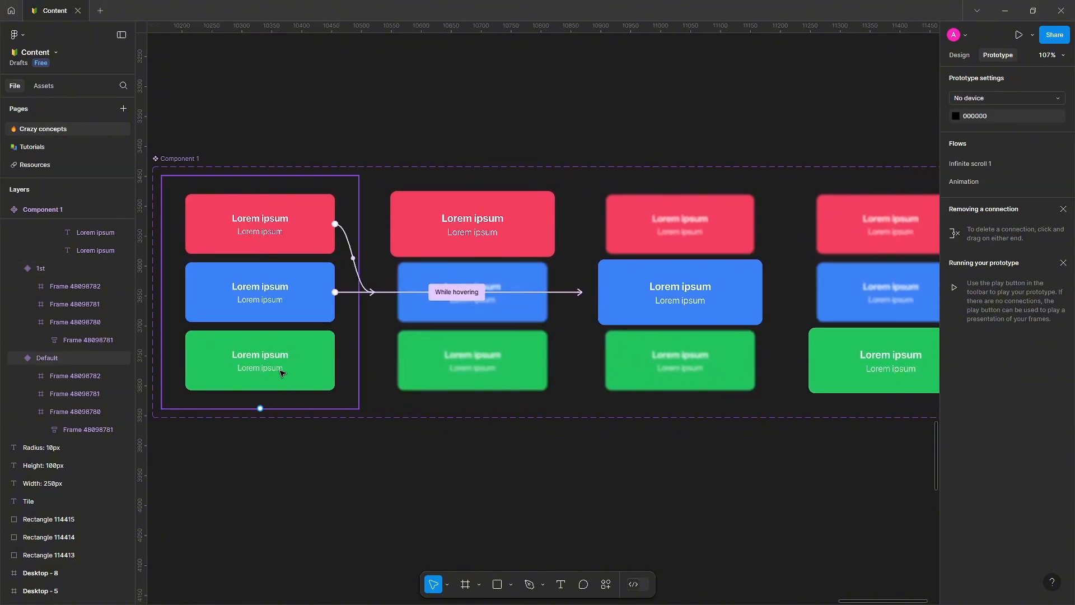
pyautogui.click(281, 359)
pyautogui.moveTo(334, 360); pyautogui.dragTo(820, 326)
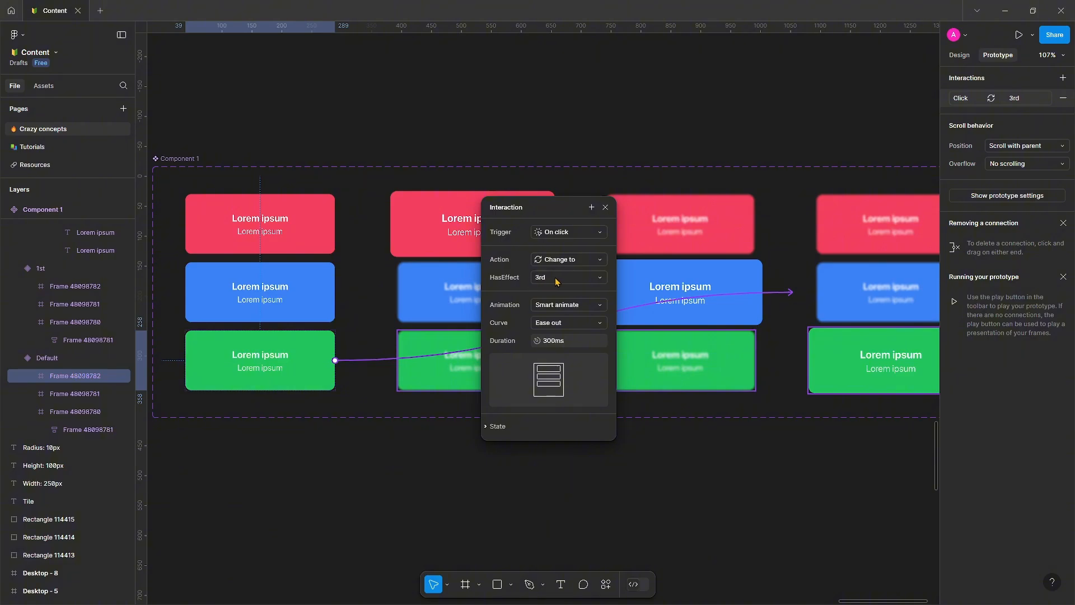
pyautogui.click(560, 232)
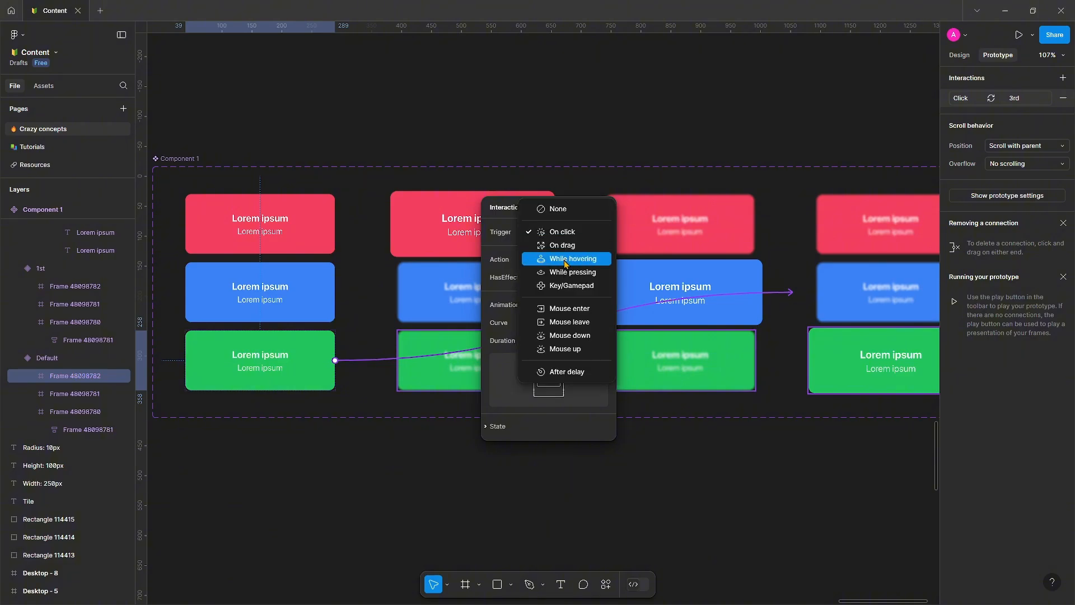
pyautogui.click(566, 259)
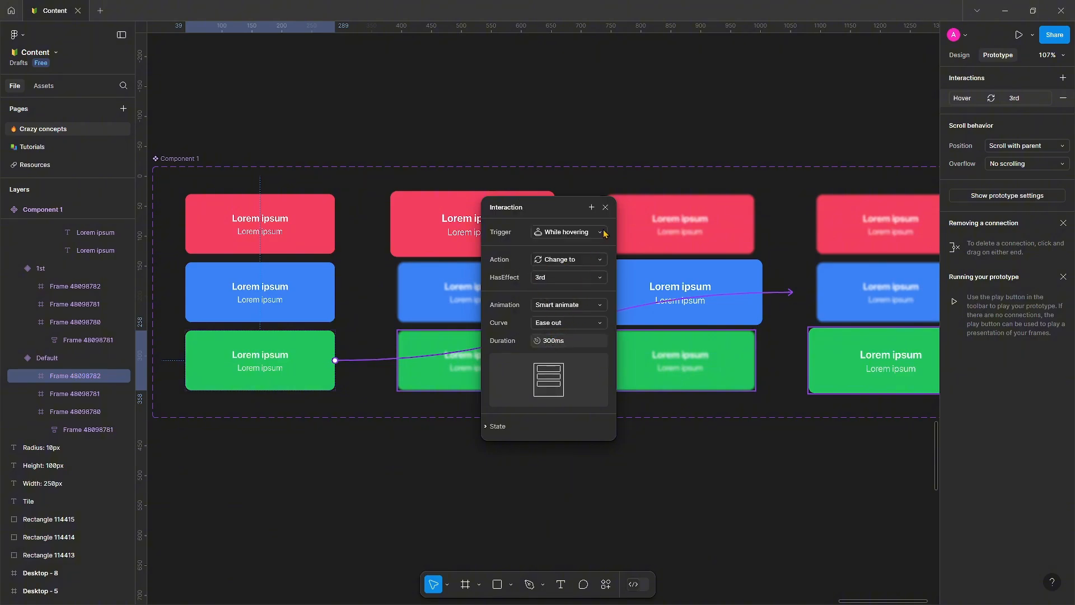
pyautogui.click(605, 207)
# Rename the component set to Cards.
pyautogui.click(459, 483)
pyautogui.scroll(-2, 445, 482)
pyautogui.moveTo(443, 482); pyautogui.dragTo(451, 332)
pyautogui.hotkey('shift', 'e')
pyautogui.moveTo(343, 262); pyautogui.dragTo(306, 273)
pyautogui.moveTo(233, 118); pyautogui.dragTo(230, 154)
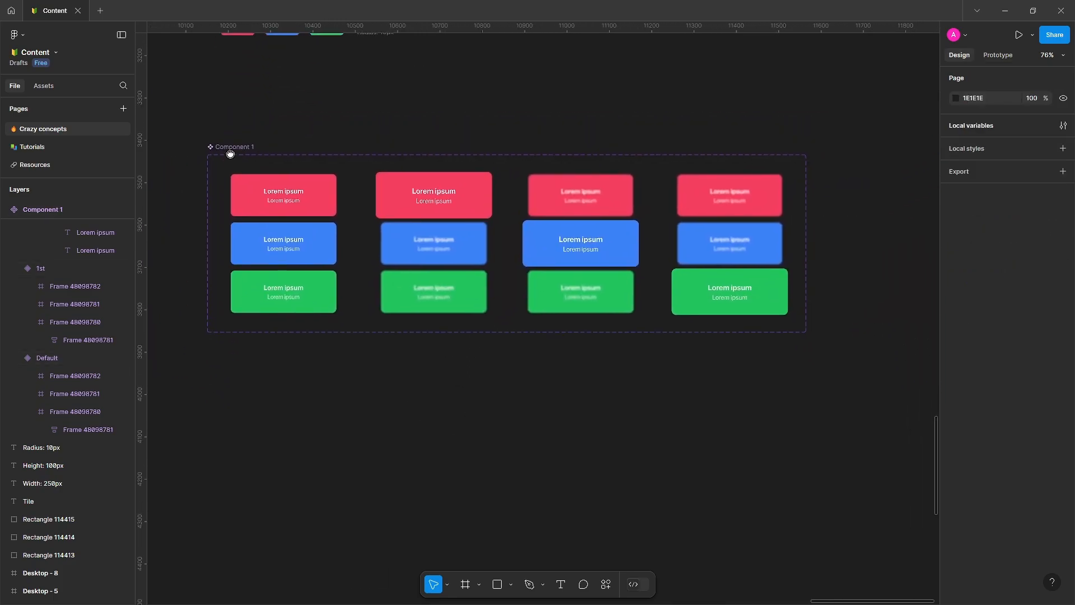
pyautogui.scroll(2, 230, 153)
pyautogui.doubleClick(229, 147)
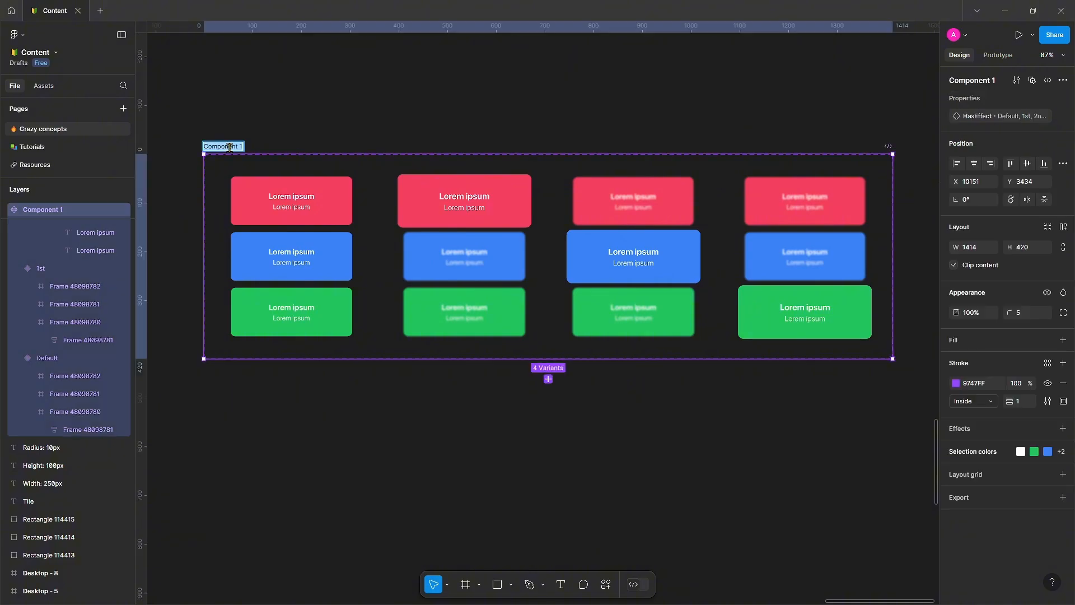
pyautogui.write('Cards')
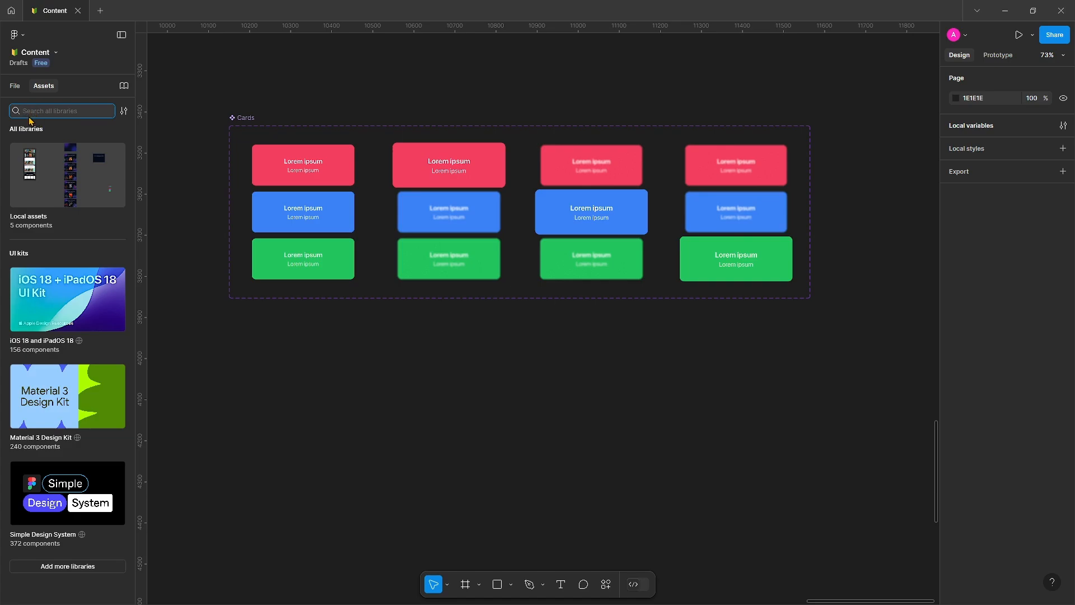
# Search the local assets for cards and place a Cards instance below the component set.
pyautogui.click(124, 110)
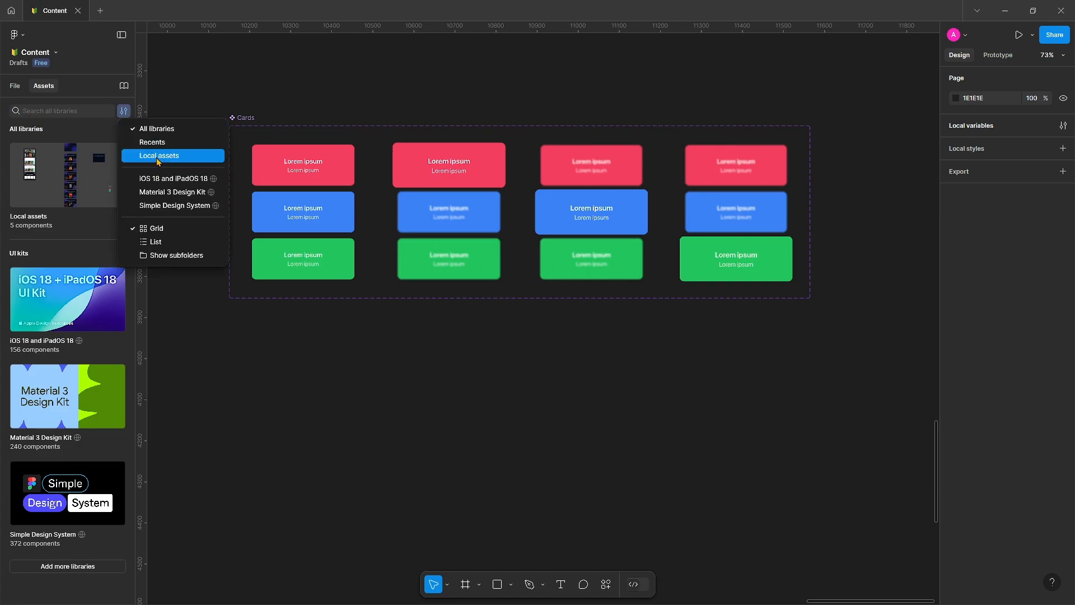
pyautogui.click(158, 158)
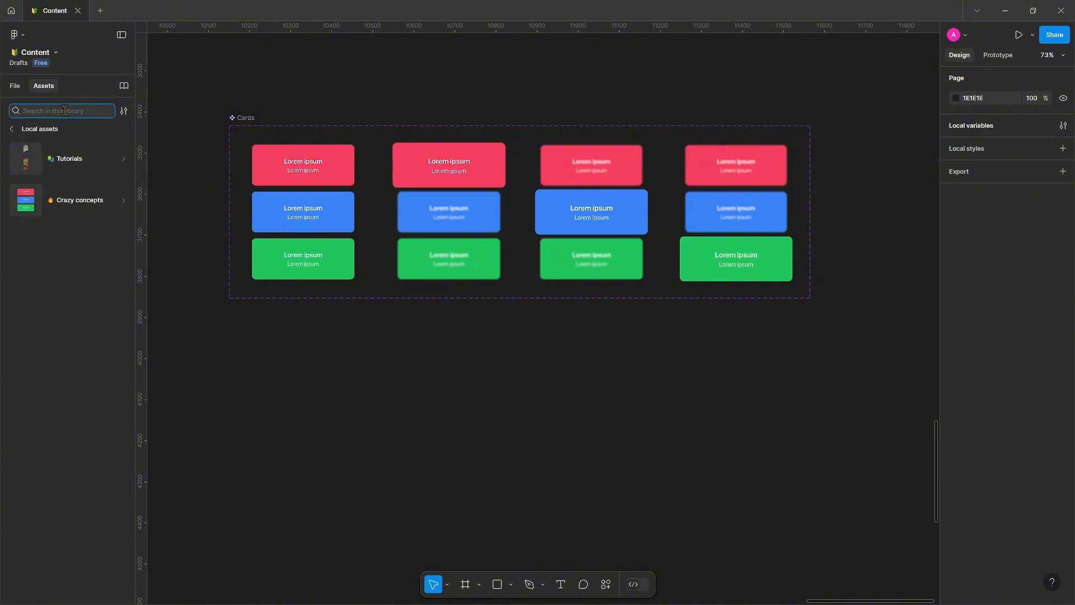
pyautogui.write('cards')
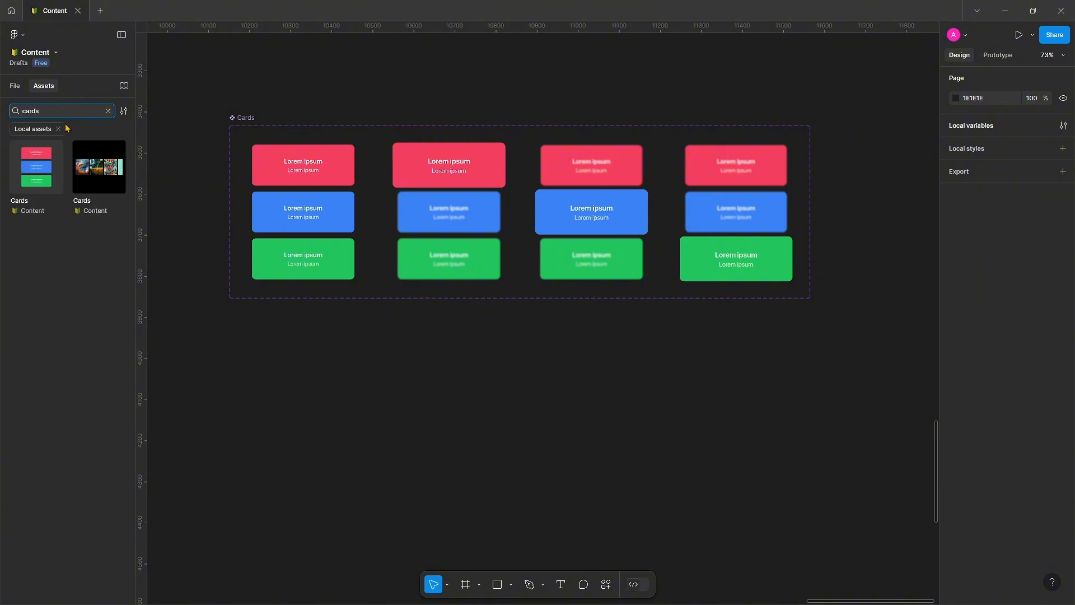
pyautogui.moveTo(36, 166); pyautogui.dragTo(527, 485)
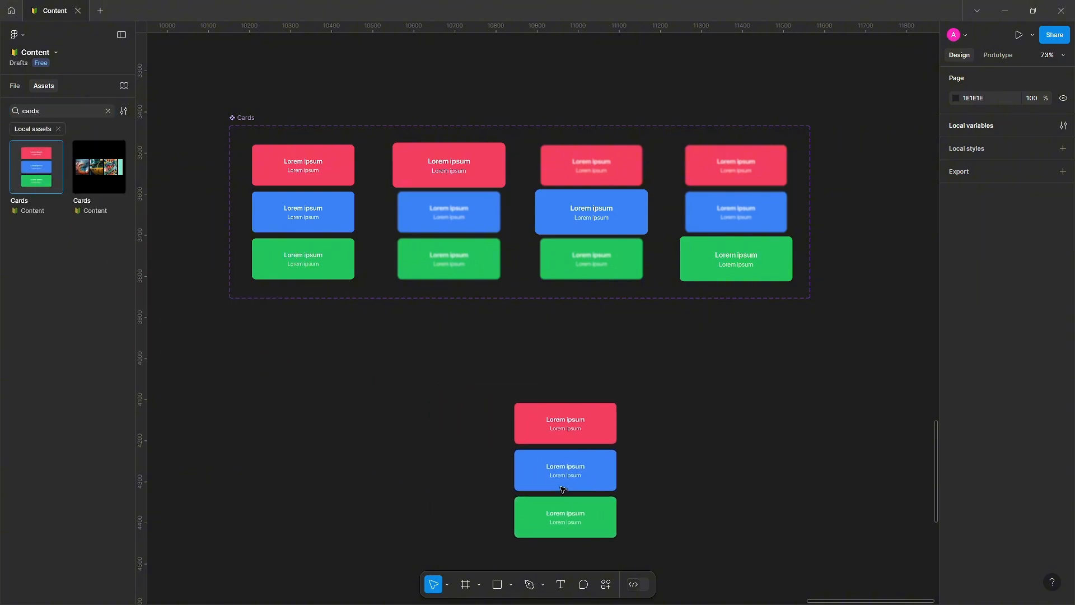
# Reposition the Cards instance on the empty canvas below the component set.
pyautogui.scroll(-3, 527, 486)
pyautogui.hscroll(1, 527, 485)
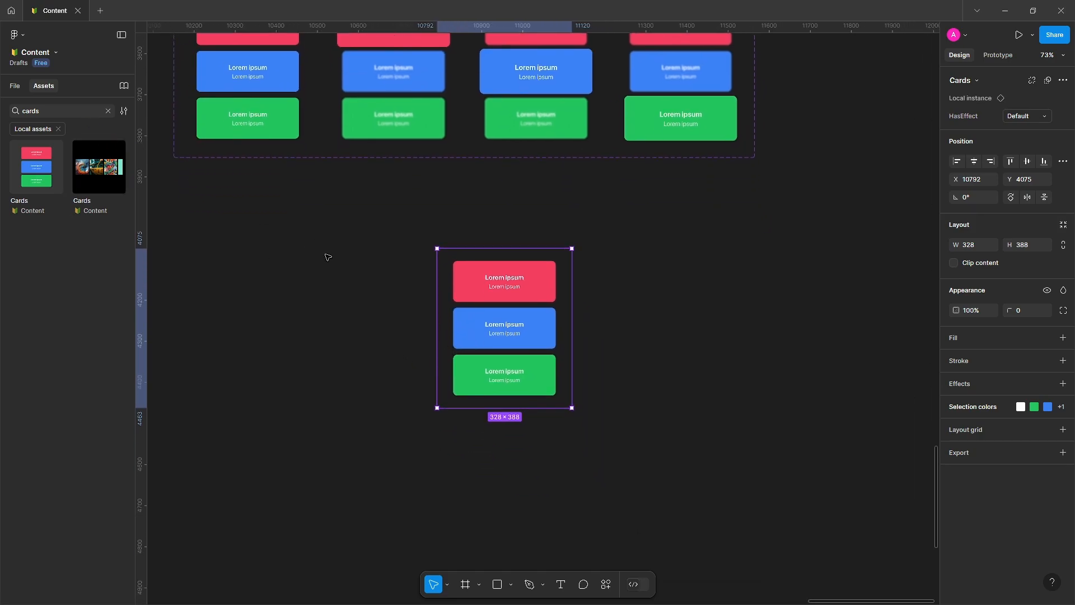
pyautogui.moveTo(496, 338); pyautogui.dragTo(493, 412)
pyautogui.scroll(3, 409, 424)
pyautogui.click(407, 424)
pyautogui.moveTo(390, 394); pyautogui.dragTo(392, 310)
pyautogui.scroll(-3, 393, 310)
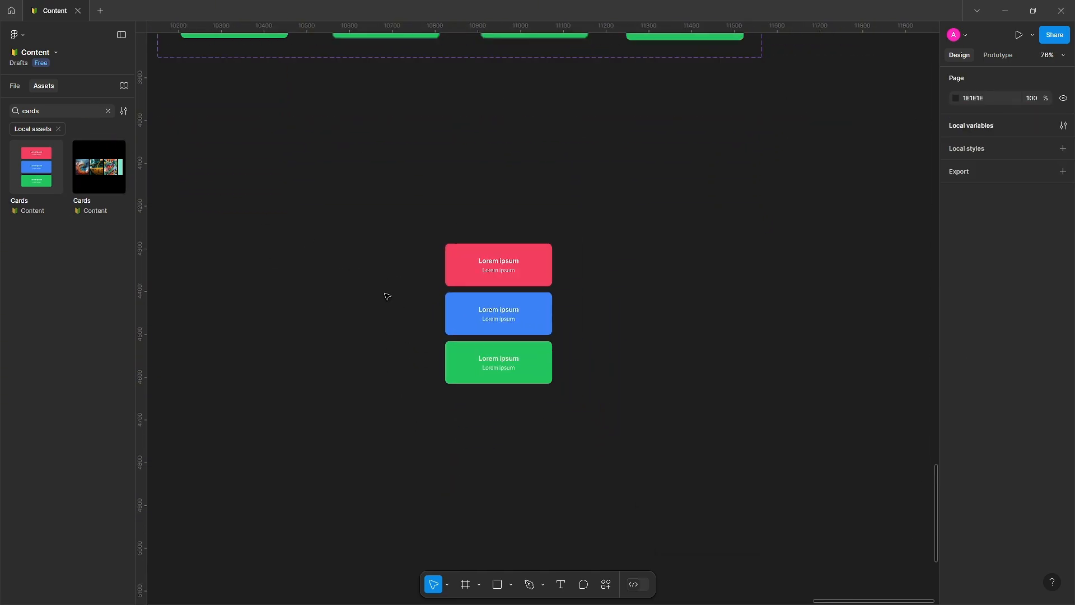
pyautogui.moveTo(463, 289); pyautogui.dragTo(447, 325)
pyautogui.moveTo(350, 297); pyautogui.dragTo(385, 275)
pyautogui.click(386, 275)
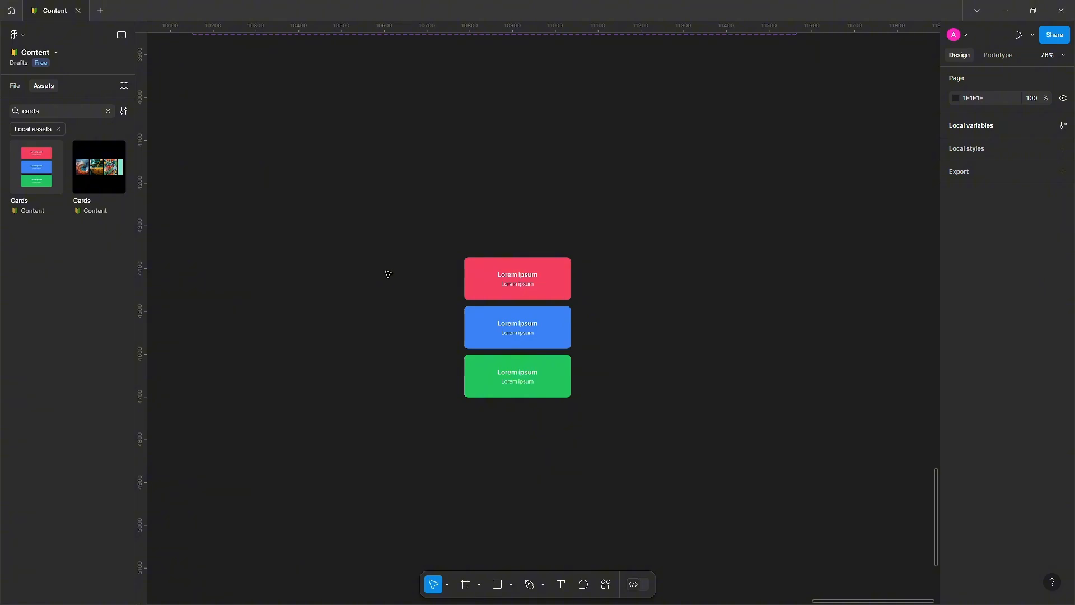
pyautogui.moveTo(482, 259)
pyautogui.mouseDown()
pyautogui.moveTo(465, 271)
pyautogui.moveTo(475, 250)
pyautogui.mouseUp()
pyautogui.click(341, 280)
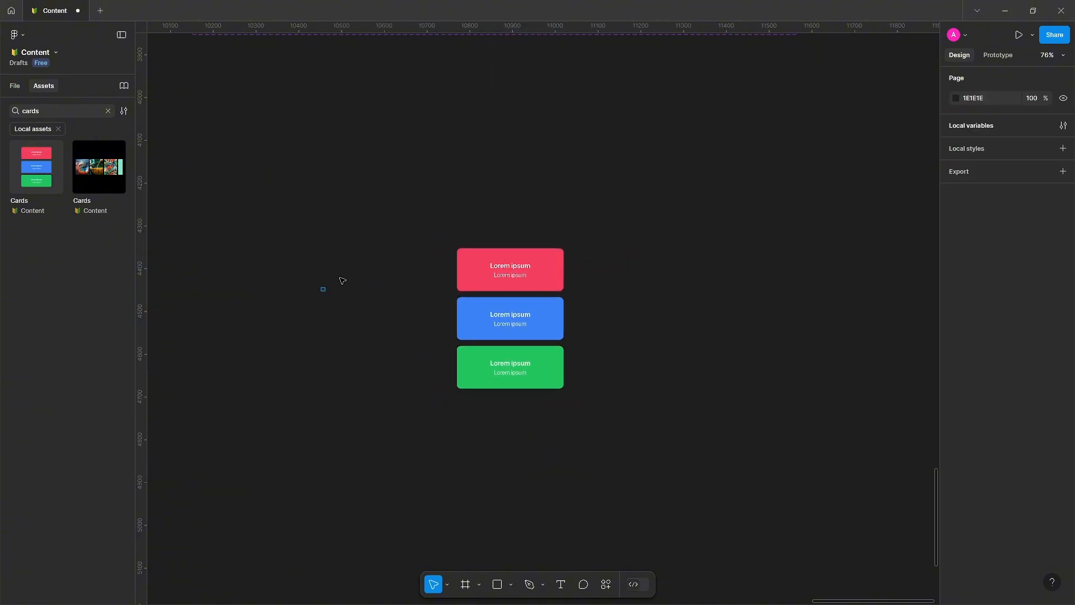
# Draw a frame about 961 × 736 around the Cards instance.
pyautogui.press('f')
pyautogui.moveTo(308, 166); pyautogui.dragTo(724, 481)
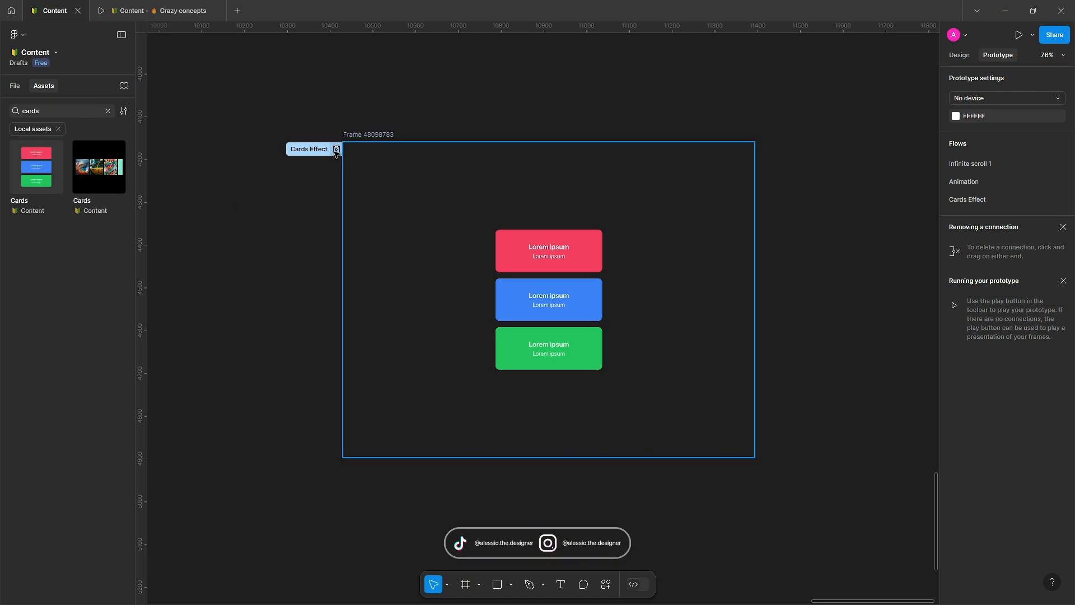
pyautogui.click(336, 150)
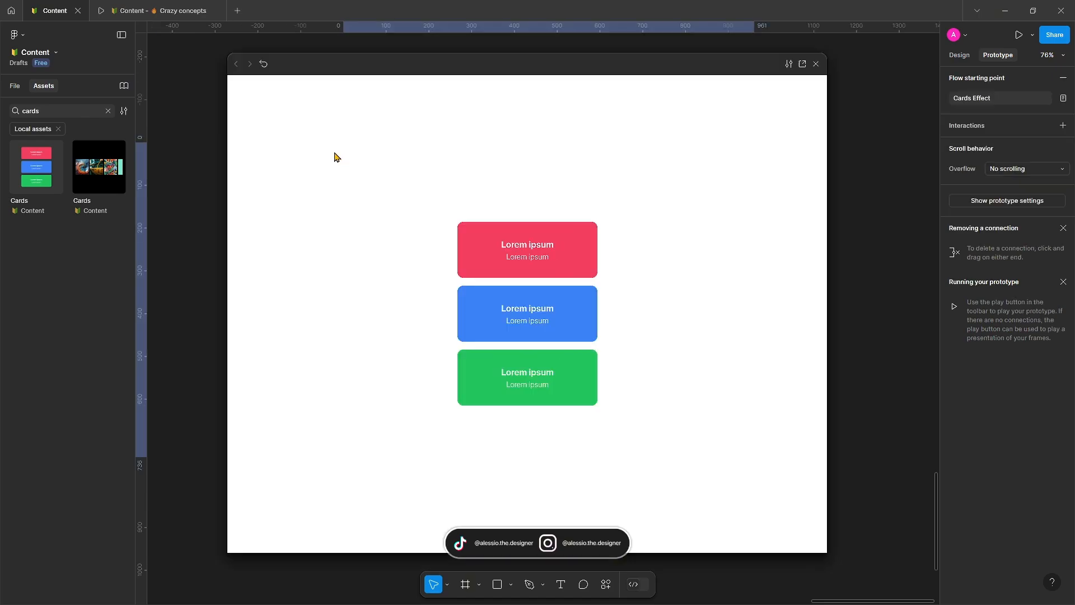